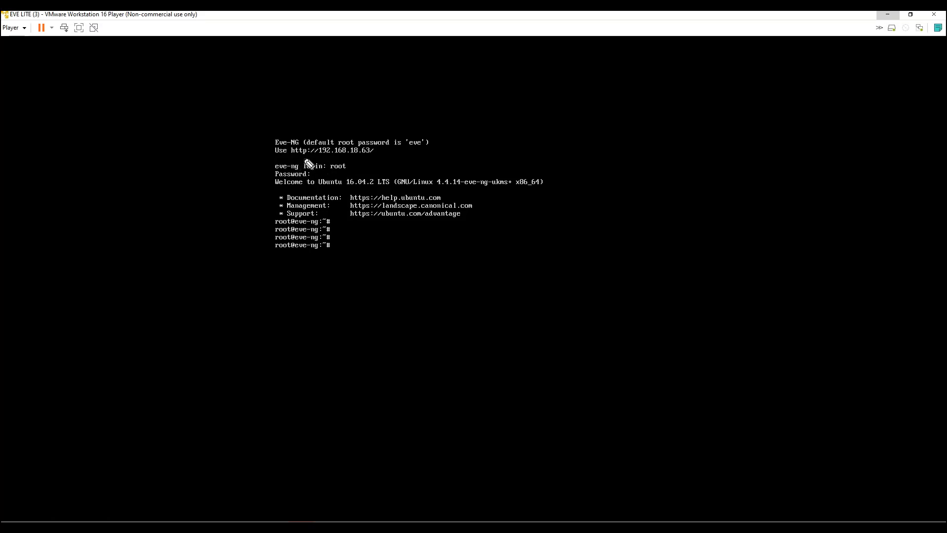
pyautogui.moveTo(292, 156)
pyautogui.mouseDown()
pyautogui.moveTo(387, 163)
pyautogui.moveTo(360, 137)
pyautogui.moveTo(294, 140)
pyautogui.moveTo(299, 163)
pyautogui.mouseUp()
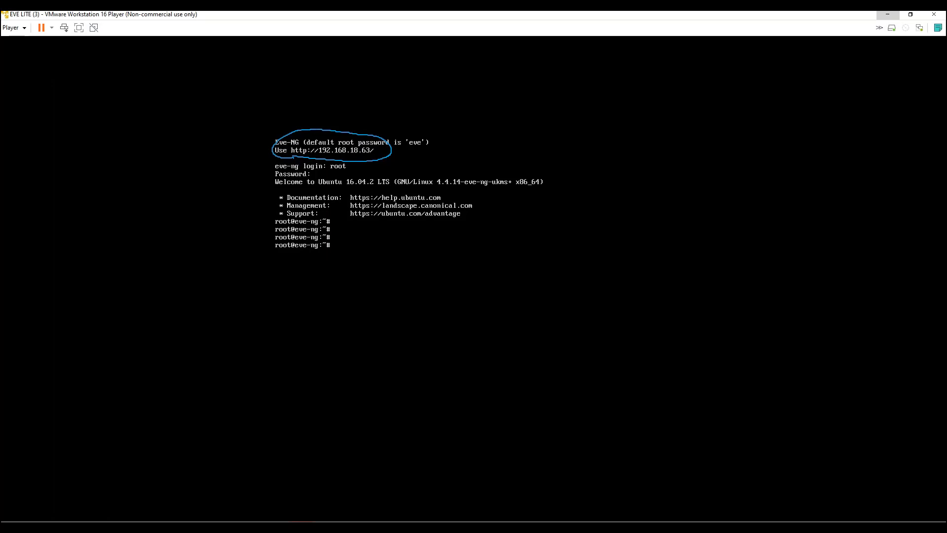
# Step: Open the EVE LITE virtual machine settings and mark the Bridged (Automatic) network adapter
pyautogui.click(14, 28)
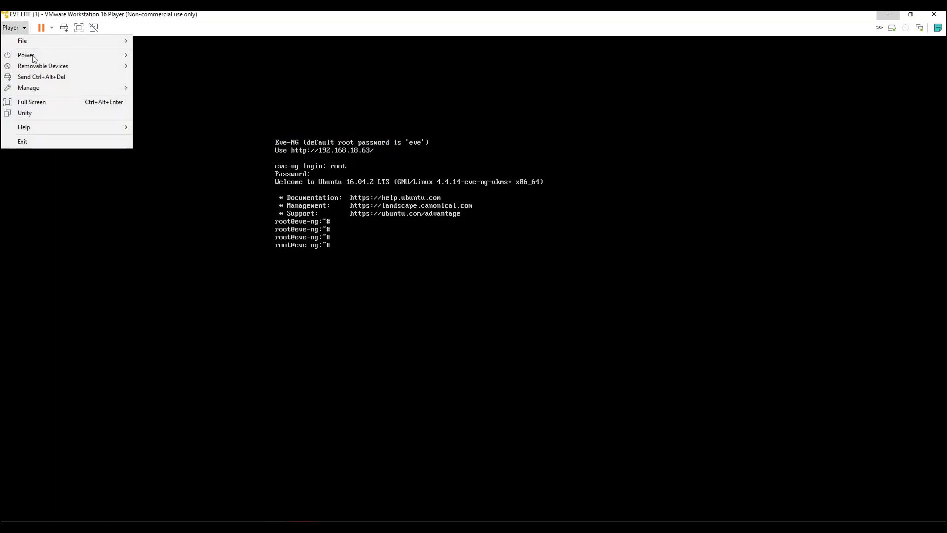
pyautogui.moveTo(54, 90)
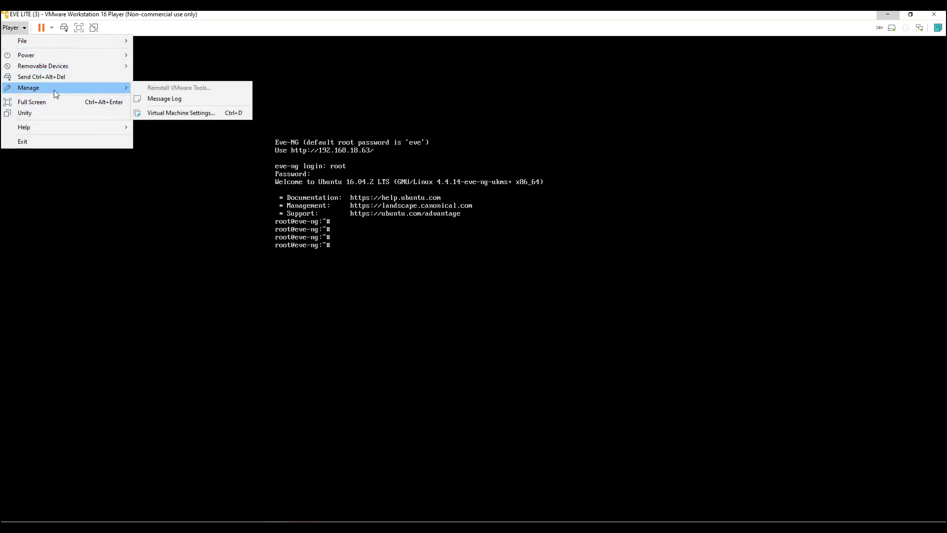
pyautogui.click(232, 113)
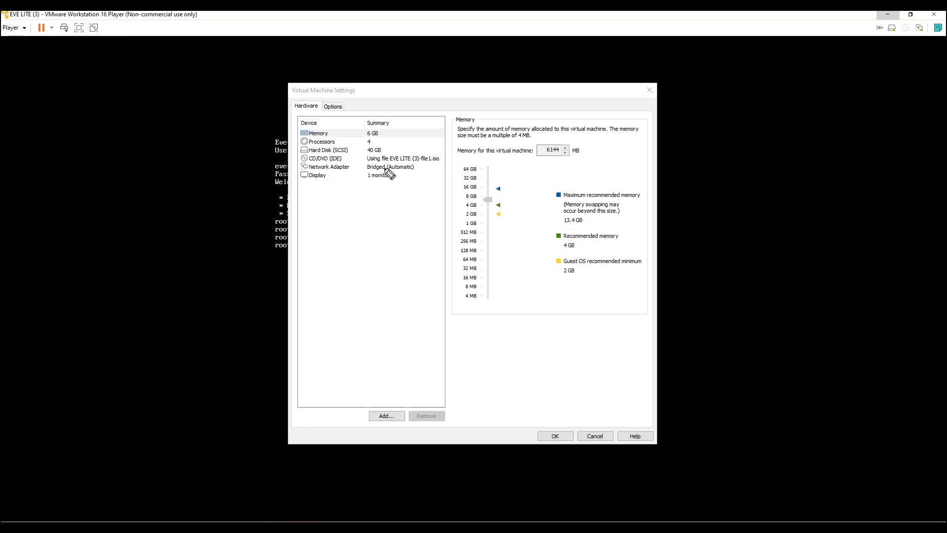
pyautogui.moveTo(355, 174); pyautogui.dragTo(415, 168)
# Step: Sketch a WIFI cloud linked to a monitor on subnet 192.168.18, then clear it and shift the dialog right
pyautogui.moveTo(820, 205)
pyautogui.mouseDown()
pyautogui.moveTo(819, 191)
pyautogui.moveTo(851, 183)
pyautogui.moveTo(852, 210)
pyautogui.mouseUp()
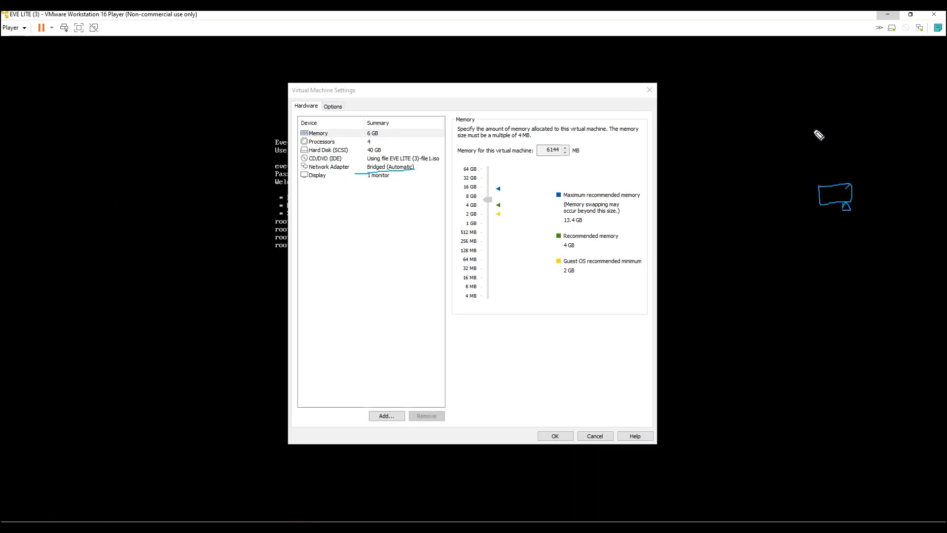
pyautogui.moveTo(795, 115)
pyautogui.mouseDown()
pyautogui.moveTo(811, 142)
pyautogui.moveTo(790, 109)
pyautogui.mouseUp()
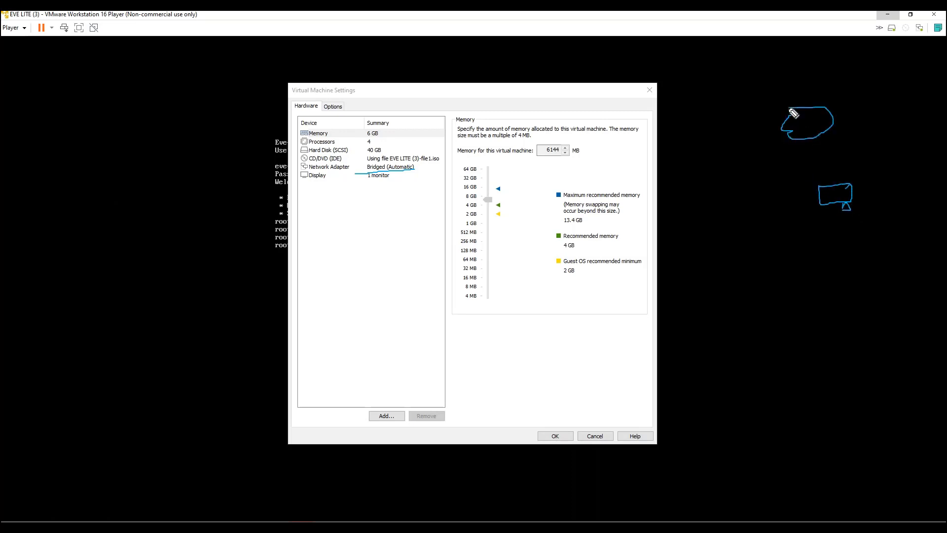
pyautogui.moveTo(813, 139); pyautogui.dragTo(834, 187)
pyautogui.moveTo(844, 146)
pyautogui.mouseDown()
pyautogui.moveTo(842, 155)
pyautogui.moveTo(893, 144)
pyautogui.moveTo(914, 128)
pyautogui.mouseUp()
pyautogui.click(871, 148)
pyautogui.click(898, 140)
pyautogui.click(922, 132)
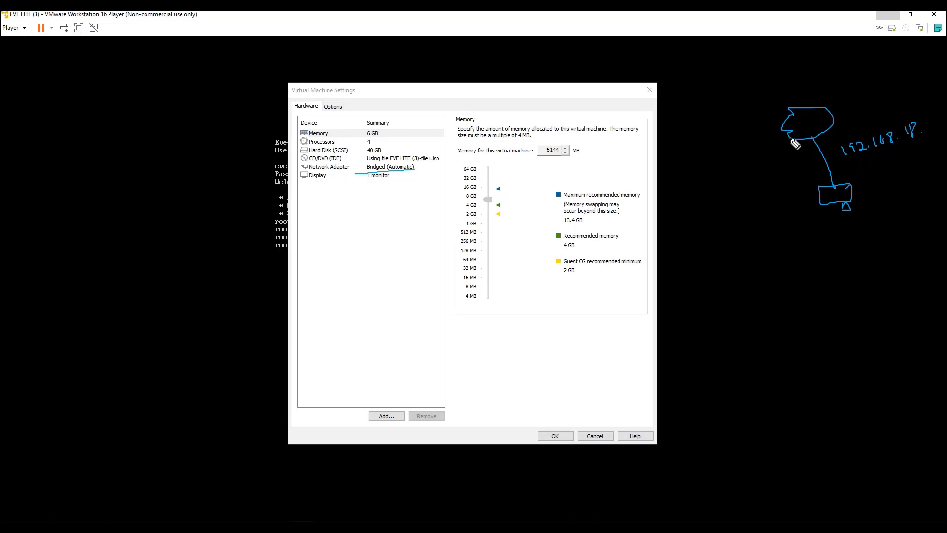
pyautogui.moveTo(796, 121)
pyautogui.mouseDown()
pyautogui.moveTo(814, 126)
pyautogui.moveTo(825, 116)
pyautogui.mouseUp()
pyautogui.moveTo(831, 116); pyautogui.dragTo(761, 206)
pyautogui.press('e')
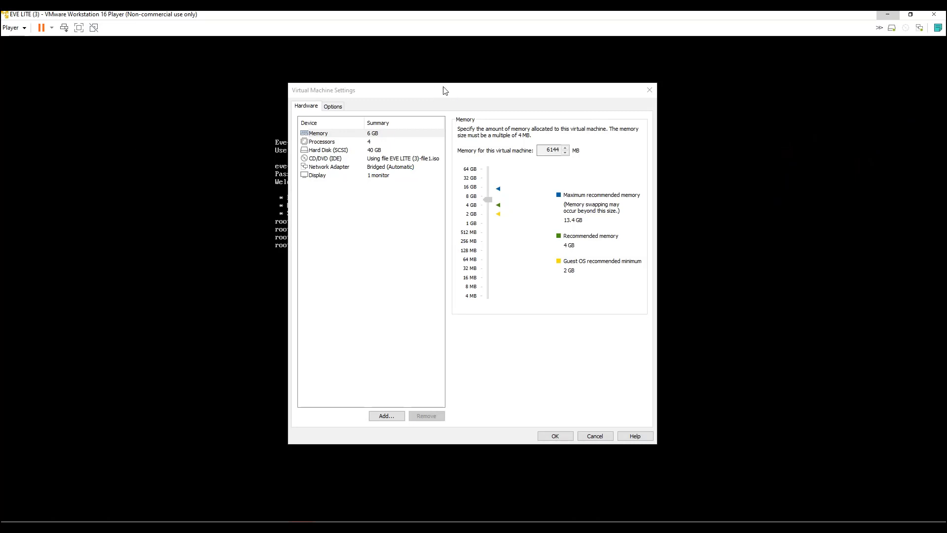
pyautogui.moveTo(444, 90); pyautogui.dragTo(586, 100)
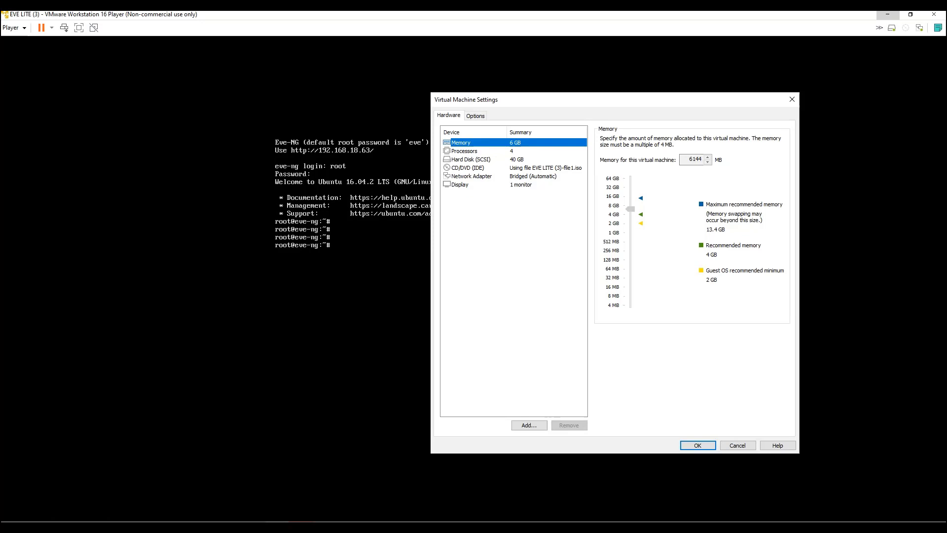
# Step: Set the network adapter to Custom: Specific virtual network, keeping VMnet0
pyautogui.click(512, 185)
pyautogui.click(512, 176)
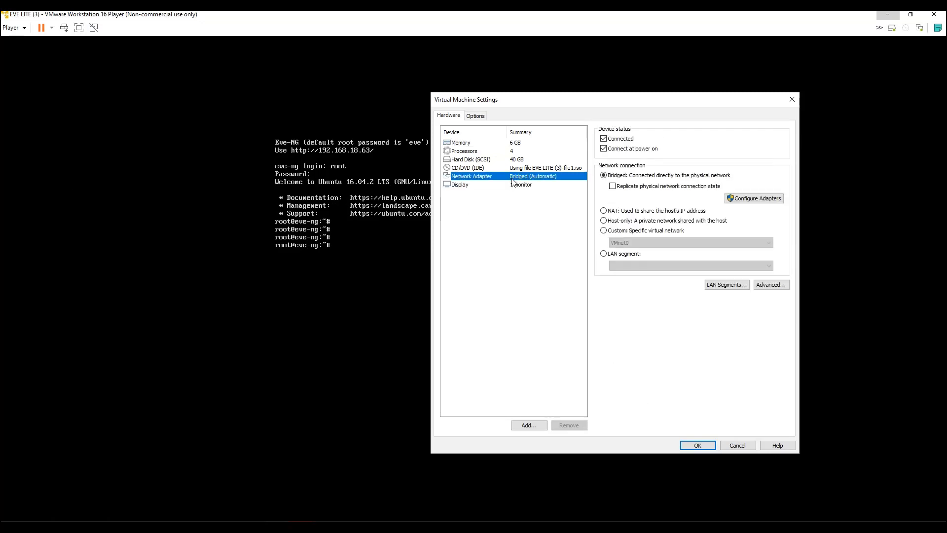
pyautogui.click(604, 231)
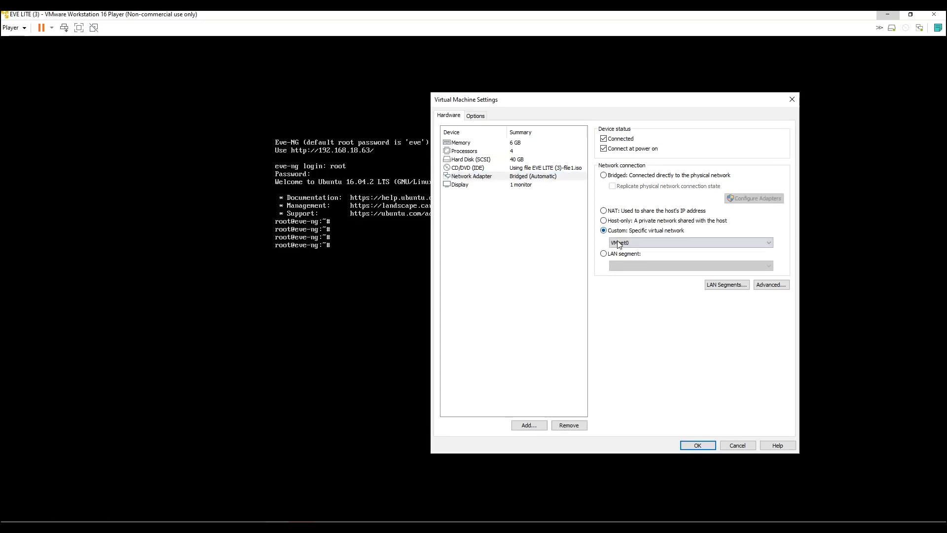
pyautogui.click(661, 247)
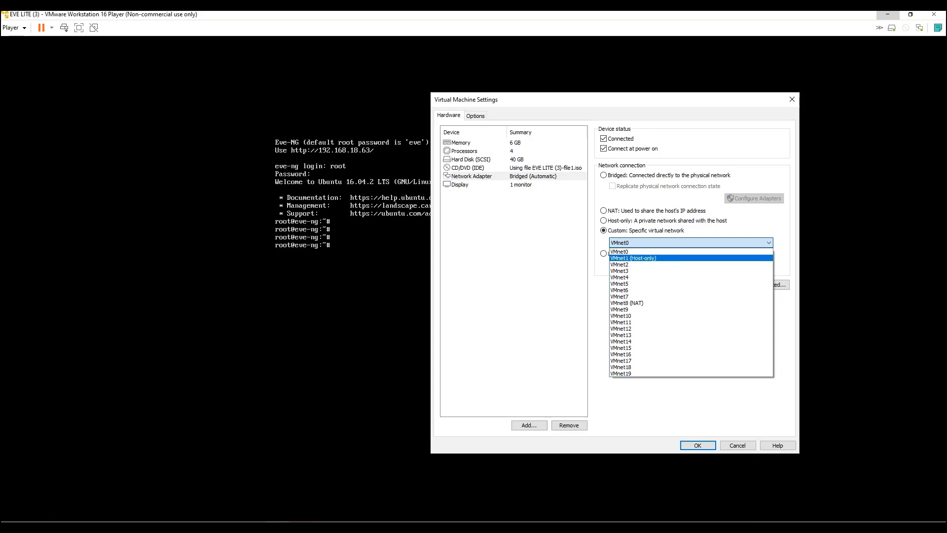
pyautogui.click(11, 239)
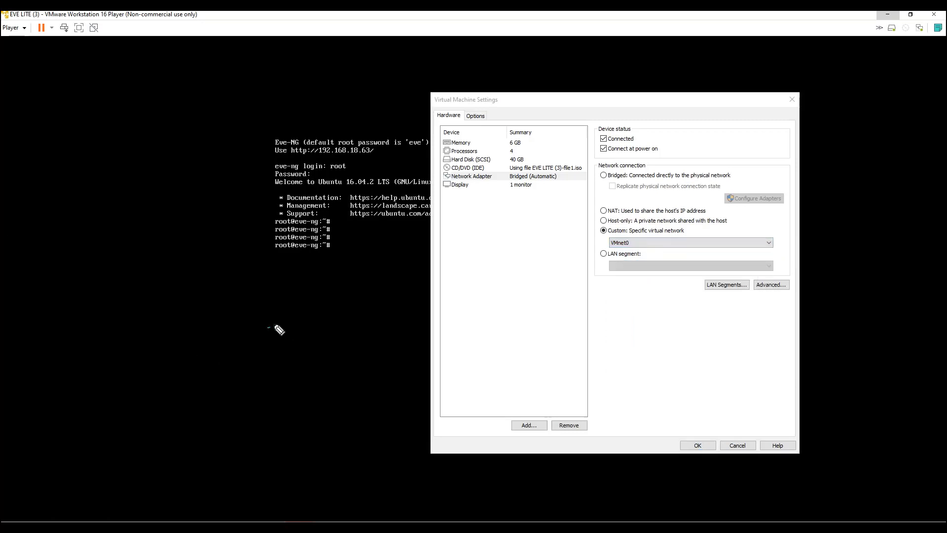
# Step: Annotate EVE on VMnet2, host subnet 192.168.18.x and address 192.168.18.63, then clear the notes
pyautogui.moveTo(269, 330)
pyautogui.mouseDown()
pyautogui.moveTo(304, 319)
pyautogui.moveTo(192, 353)
pyautogui.mouseUp()
pyautogui.moveTo(262, 340); pyautogui.dragTo(314, 346)
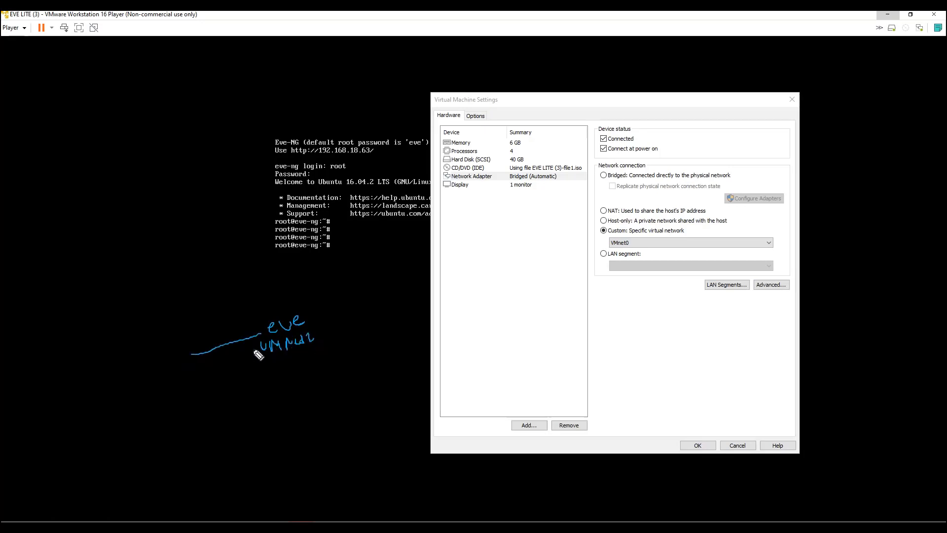
pyautogui.moveTo(144, 359)
pyautogui.mouseDown()
pyautogui.moveTo(201, 357)
pyautogui.moveTo(198, 393)
pyautogui.moveTo(275, 375)
pyautogui.moveTo(277, 389)
pyautogui.mouseUp()
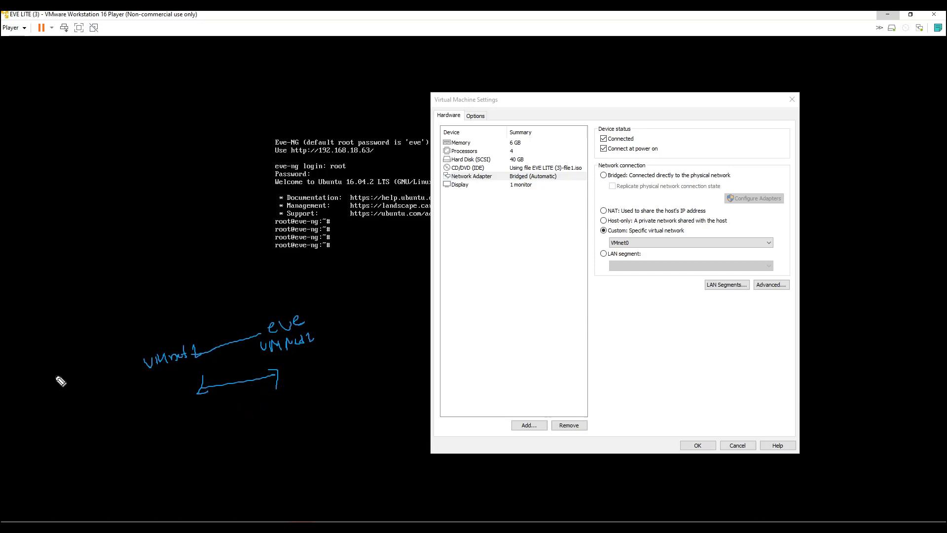
pyautogui.moveTo(39, 345)
pyautogui.mouseDown()
pyautogui.moveTo(36, 359)
pyautogui.moveTo(48, 342)
pyautogui.moveTo(96, 340)
pyautogui.moveTo(119, 322)
pyautogui.moveTo(133, 328)
pyautogui.mouseUp()
pyautogui.moveTo(30, 379); pyautogui.dragTo(116, 354)
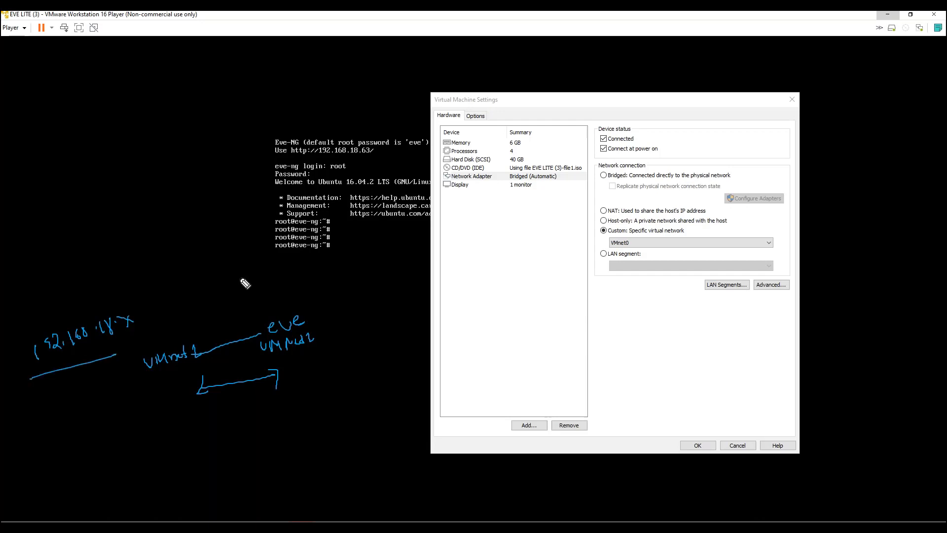
pyautogui.moveTo(234, 279)
pyautogui.mouseDown()
pyautogui.moveTo(233, 294)
pyautogui.moveTo(258, 281)
pyautogui.mouseUp()
pyautogui.moveTo(264, 273)
pyautogui.mouseDown()
pyautogui.moveTo(264, 283)
pyautogui.moveTo(339, 272)
pyautogui.mouseUp()
pyautogui.moveTo(248, 305); pyautogui.dragTo(345, 286)
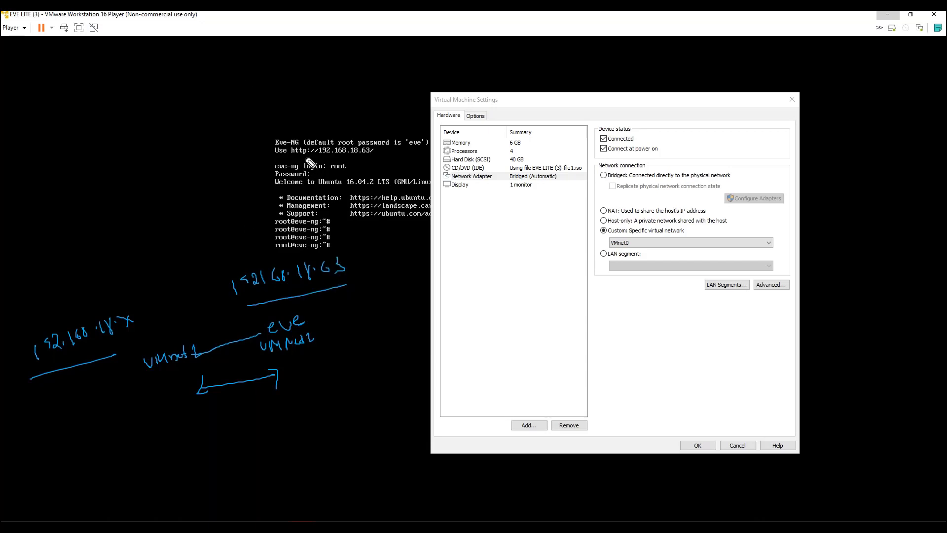
pyautogui.moveTo(294, 158); pyautogui.dragTo(376, 149)
pyautogui.press('Escape')
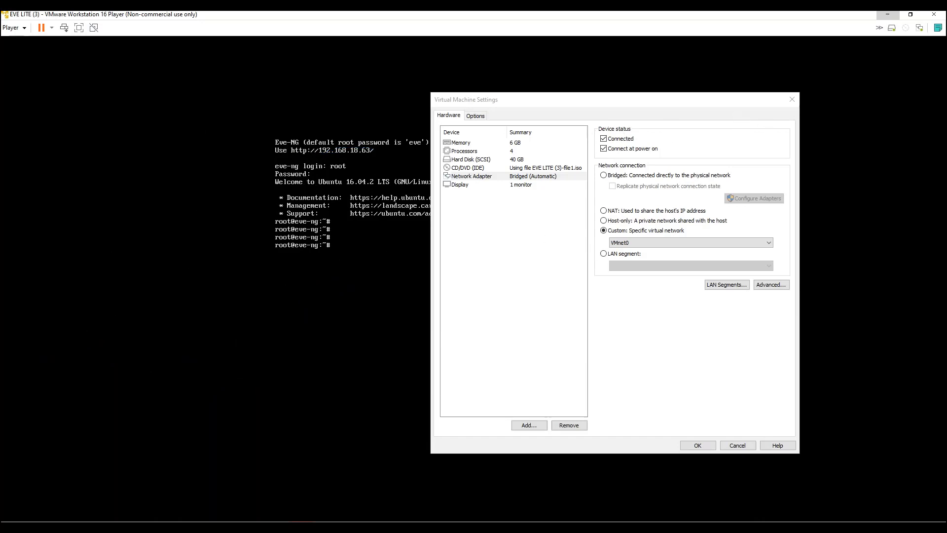
# Step: Close the virtual machine settings and switch to the FortiCloud welcome page tab
pyautogui.click(792, 99)
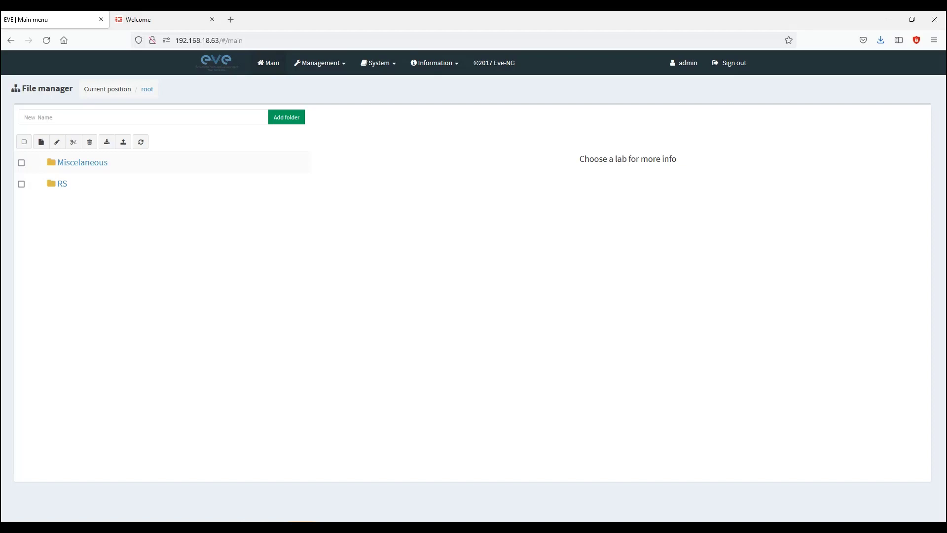
pyautogui.click(173, 17)
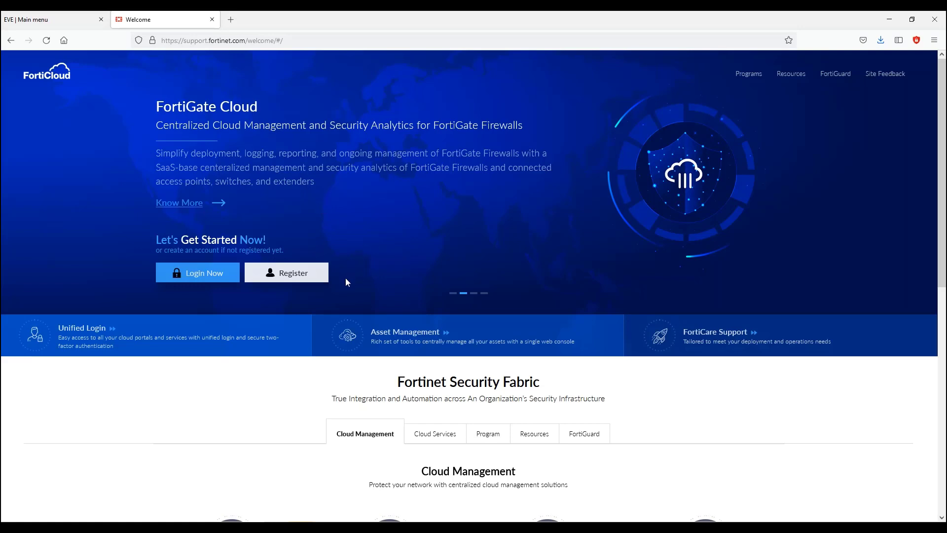
# Step: Log in to FortiCloud with the account email and password, decline saving, and open Support
pyautogui.click(216, 277)
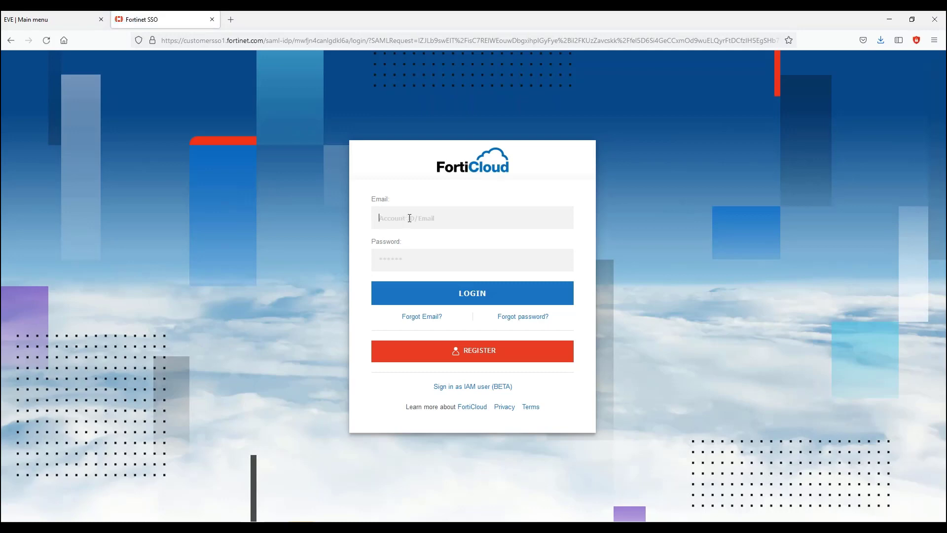
pyautogui.click(409, 218)
pyautogui.write('gurpreet')
pyautogui.write('*')
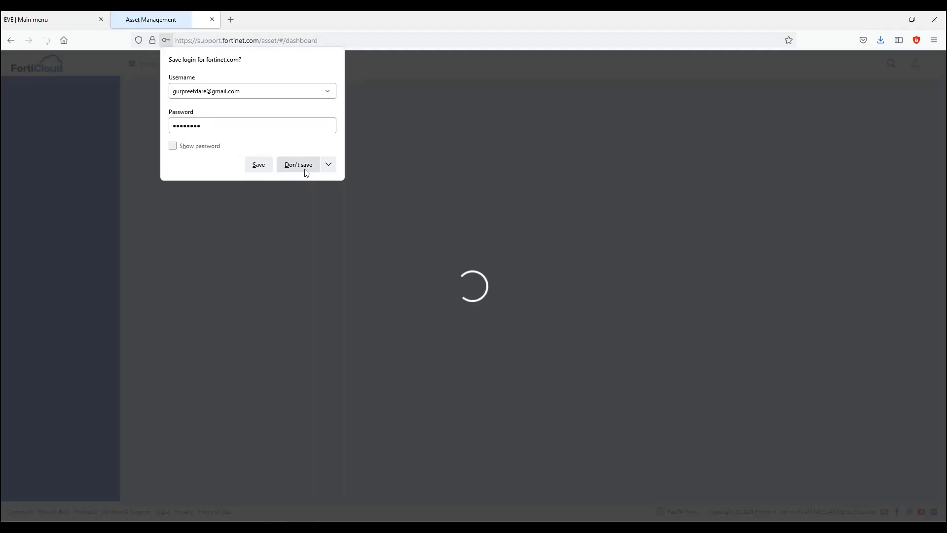
pyautogui.click(304, 169)
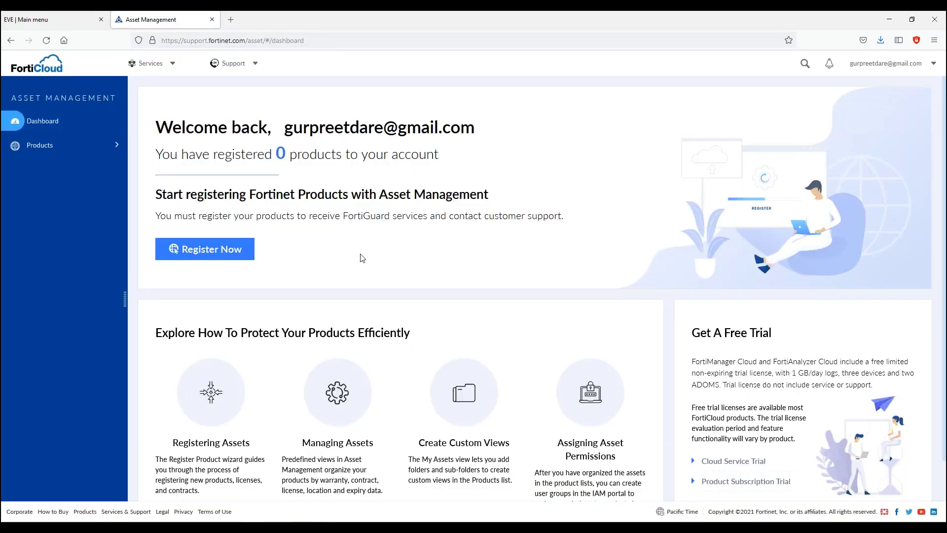
pyautogui.click(254, 67)
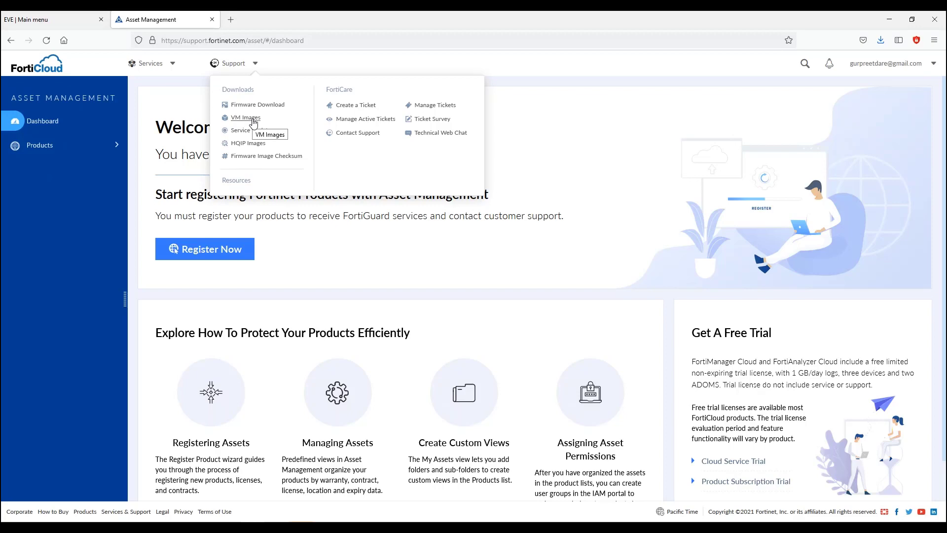
# Step: Check the FortiGate 7.0.1 entry on the VM Images download page, then return to the EVE-NG console
pyautogui.click(253, 118)
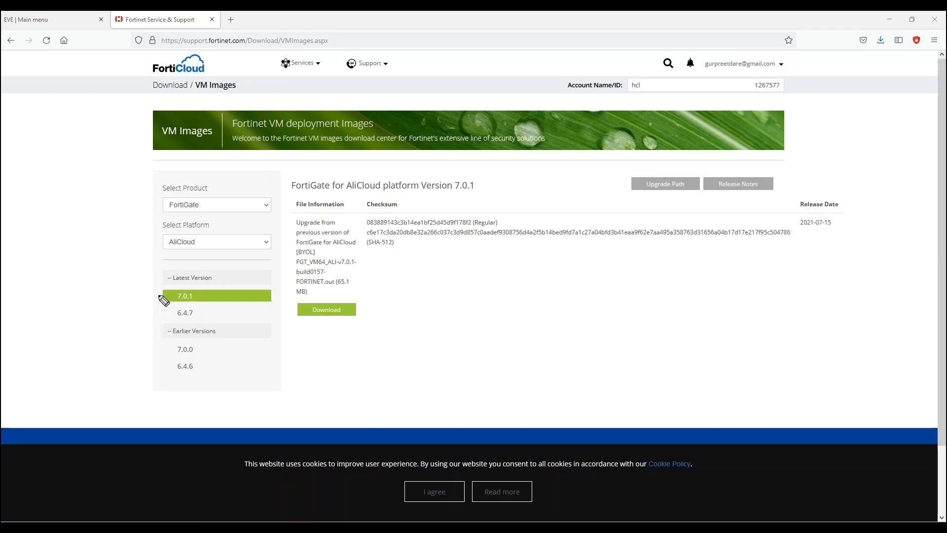
pyautogui.moveTo(135, 298)
pyautogui.mouseDown()
pyautogui.moveTo(154, 296)
pyautogui.moveTo(154, 325)
pyautogui.moveTo(192, 320)
pyautogui.mouseUp()
pyautogui.press('Escape')
pyautogui.hotkey('alt', 'Tab')
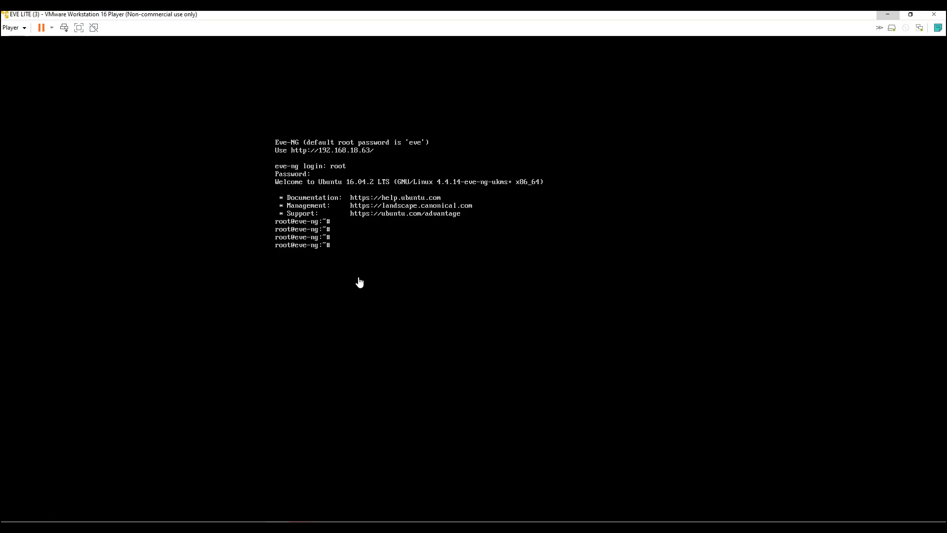
# Step: Click into the EVE LITE console window before moving on to WinSCP's Login dialog
pyautogui.click(359, 282)
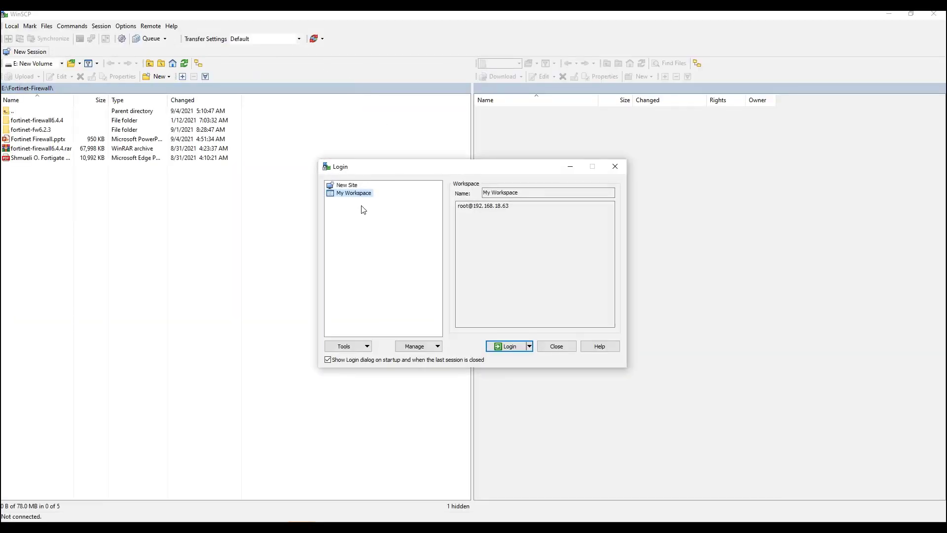
# Step: Create a new site for host 192.168.18.63 with user root and its password, and log in
pyautogui.click(354, 186)
pyautogui.click(483, 230)
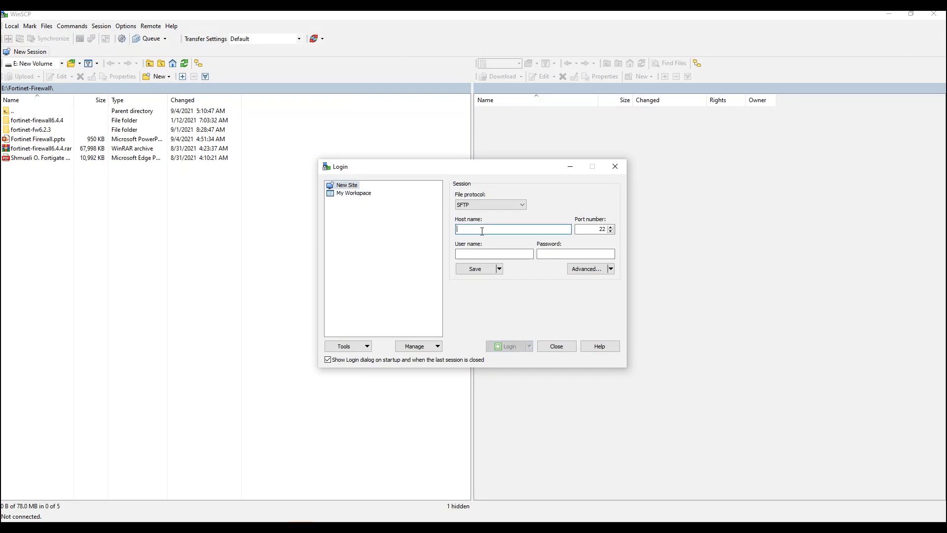
pyautogui.write('192.16')
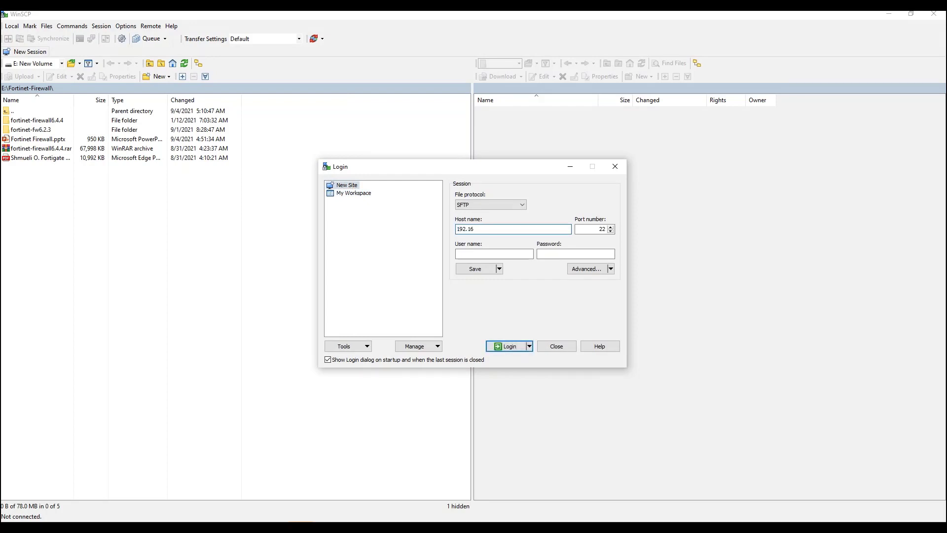
pyautogui.write('8.18.63')
pyautogui.click(530, 253)
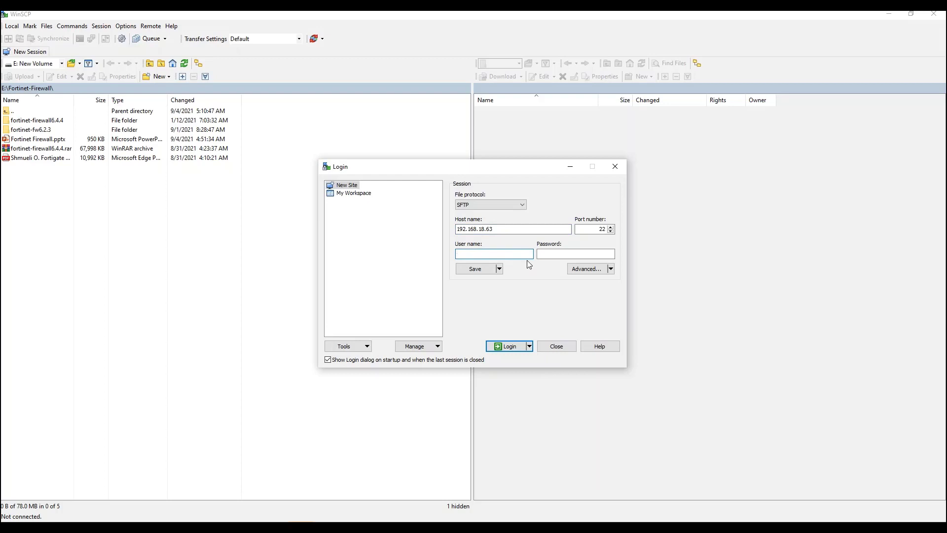
pyautogui.write('root')
pyautogui.press('Tab')
pyautogui.write('•••••••')
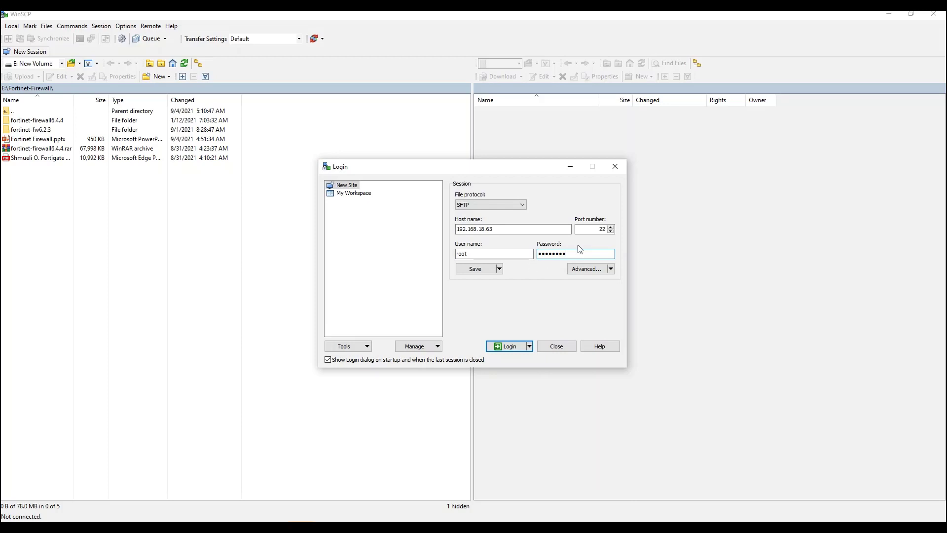
pyautogui.click(509, 348)
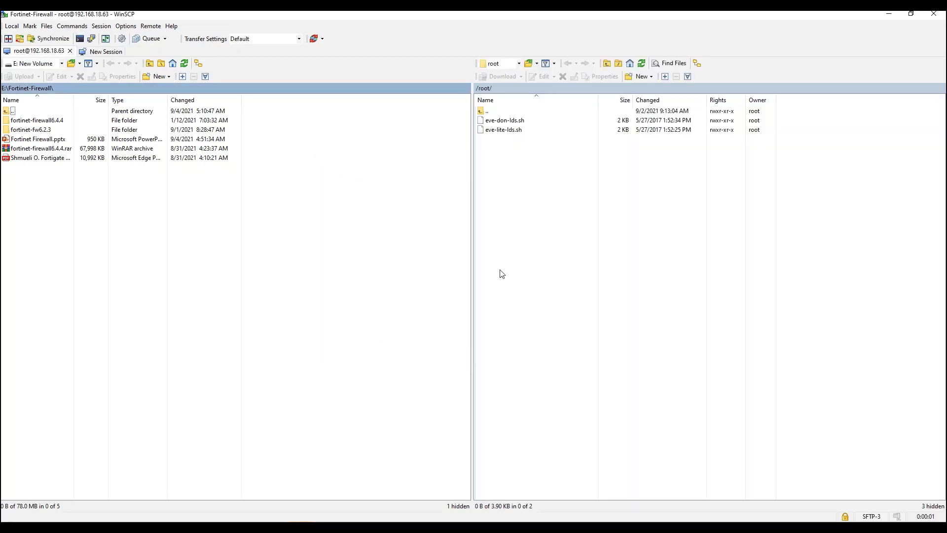
# Step: Open the local fortinet-firewall6.4.4 folder and highlight its virtioa.qcow2 image file
pyautogui.doubleClick(28, 122)
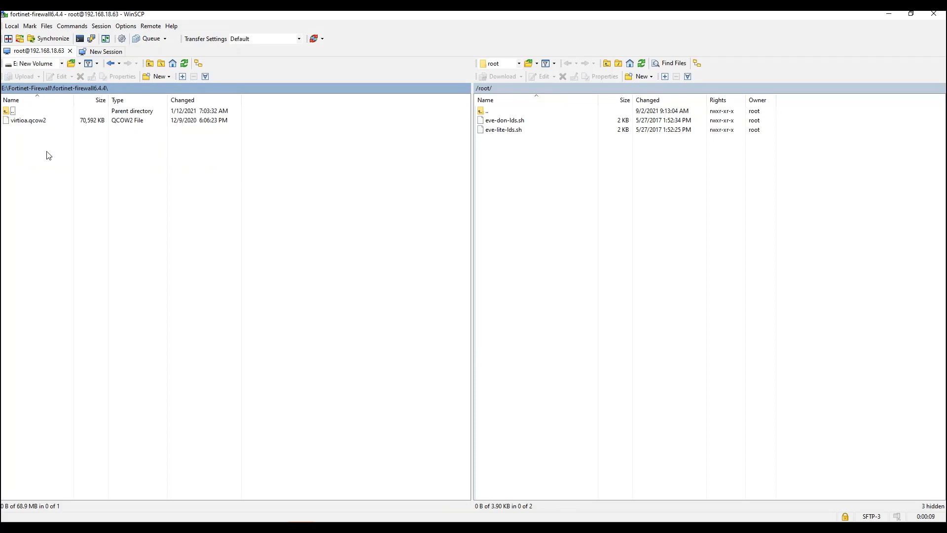
pyautogui.hotkey('ctrl', '2')
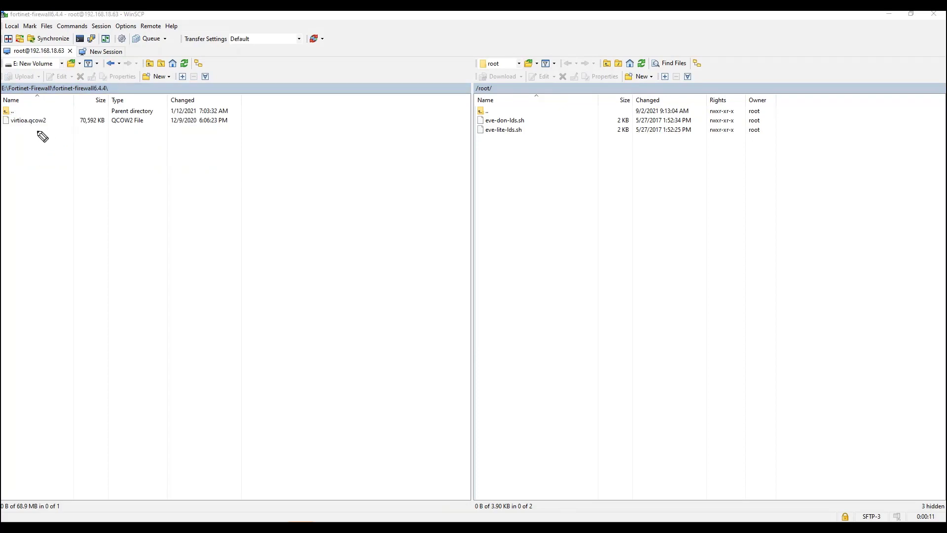
pyautogui.moveTo(28, 129)
pyautogui.mouseDown()
pyautogui.moveTo(49, 130)
pyautogui.moveTo(35, 118)
pyautogui.moveTo(42, 159)
pyautogui.moveTo(58, 159)
pyautogui.mouseUp()
pyautogui.moveTo(43, 134)
pyautogui.mouseDown()
pyautogui.moveTo(23, 132)
pyautogui.moveTo(54, 110)
pyautogui.moveTo(27, 127)
pyautogui.moveTo(30, 134)
pyautogui.mouseUp()
pyautogui.press('Escape')
# Step: Browse the server to /opt/unetlab/addons/qemu/ and return the local pane to Fortinet-Firewall
pyautogui.click(518, 63)
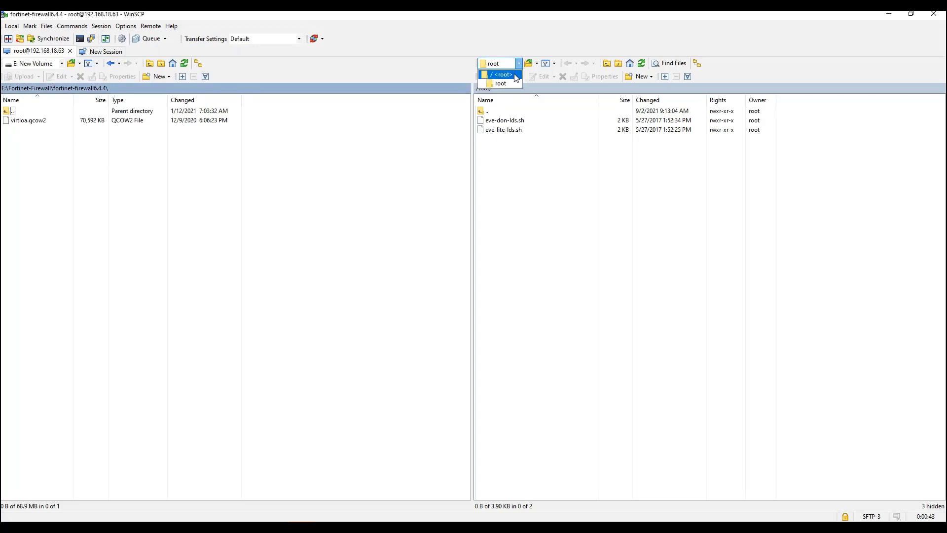
pyautogui.click(515, 74)
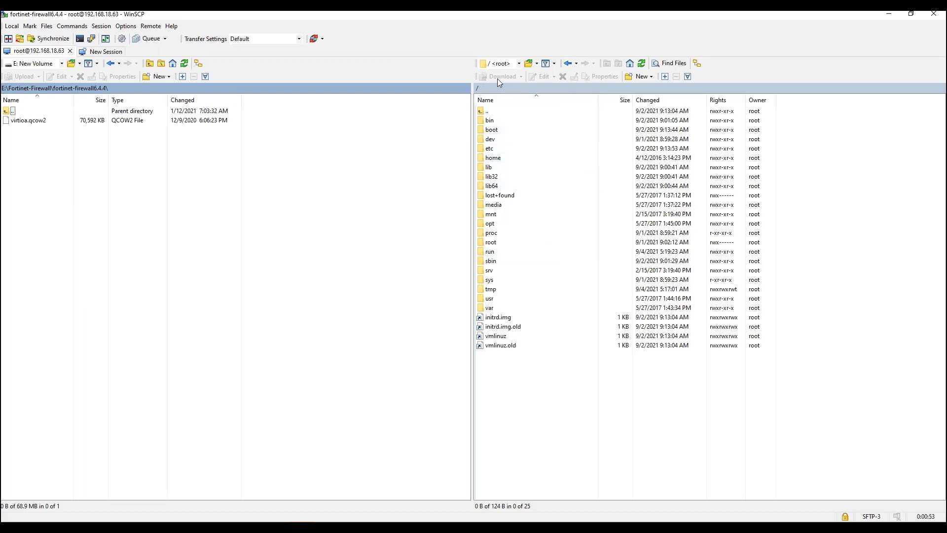
pyautogui.doubleClick(490, 224)
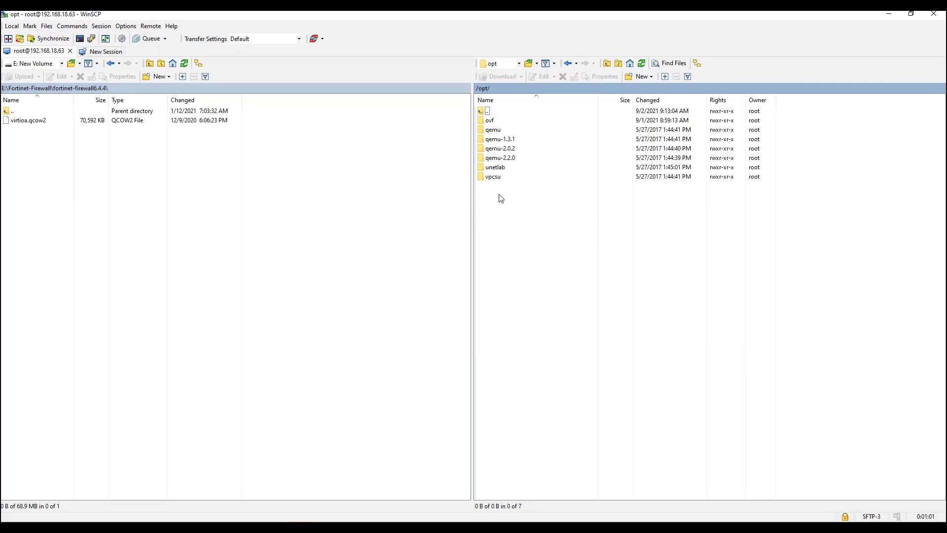
pyautogui.doubleClick(498, 168)
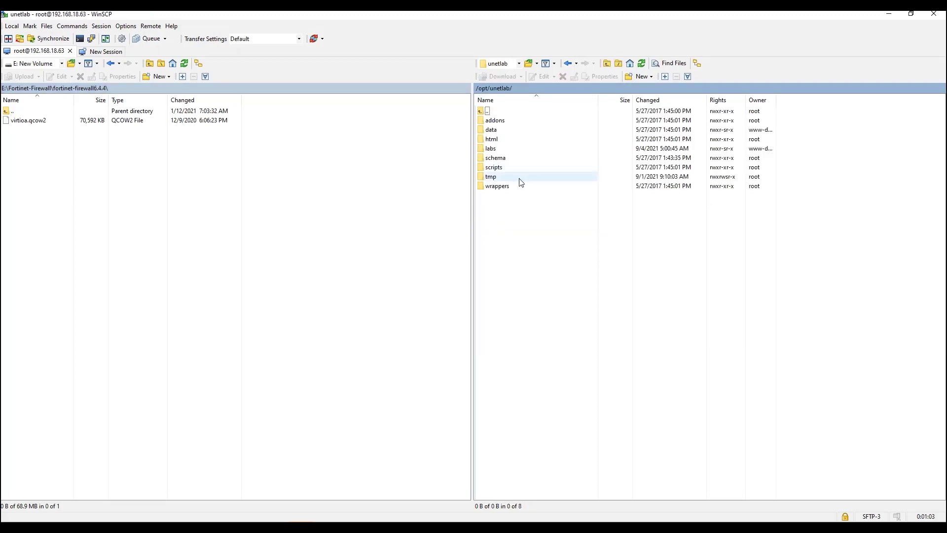
pyautogui.doubleClick(497, 120)
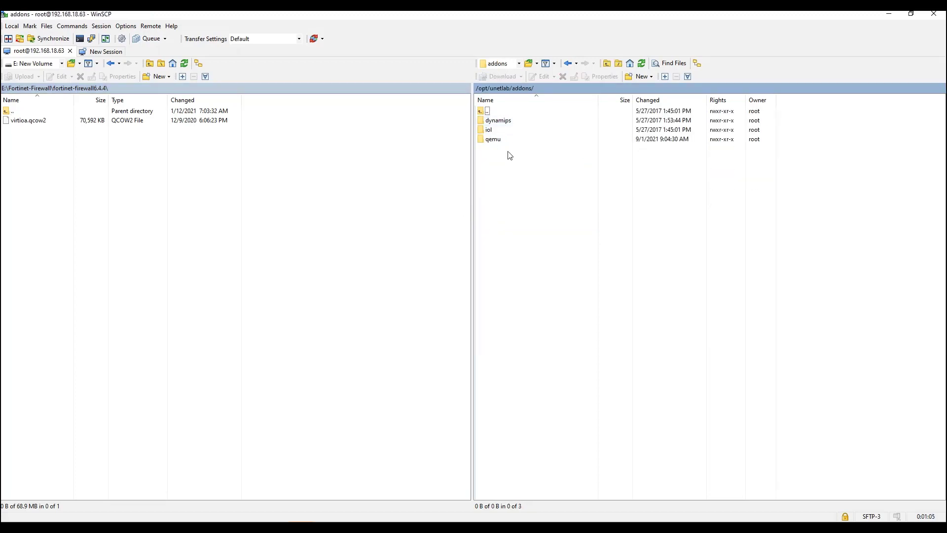
pyautogui.doubleClick(499, 140)
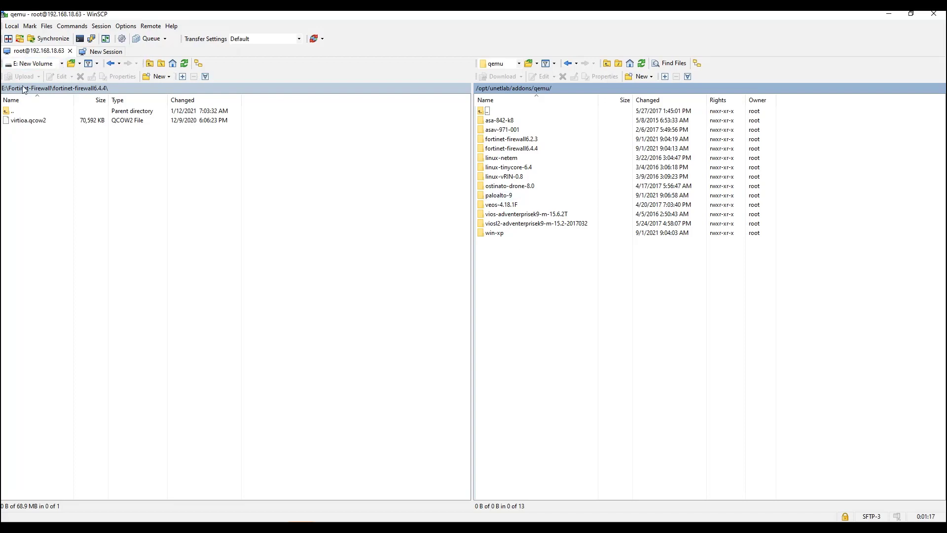
pyautogui.click(105, 63)
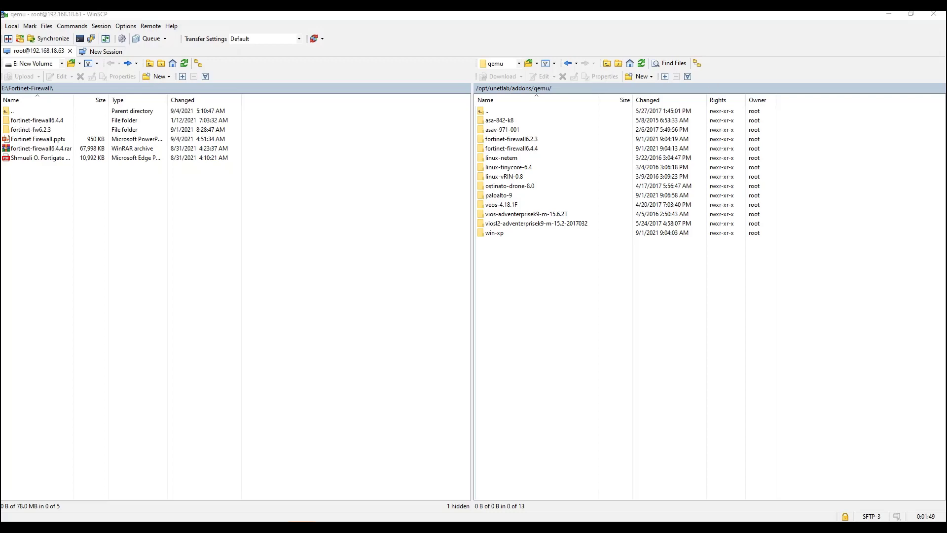
# Step: Minimize WinSCP and VMware, add a new EVE-NG lab named fortinet, and view fortinet.unl details
pyautogui.click(888, 14)
pyautogui.click(889, 13)
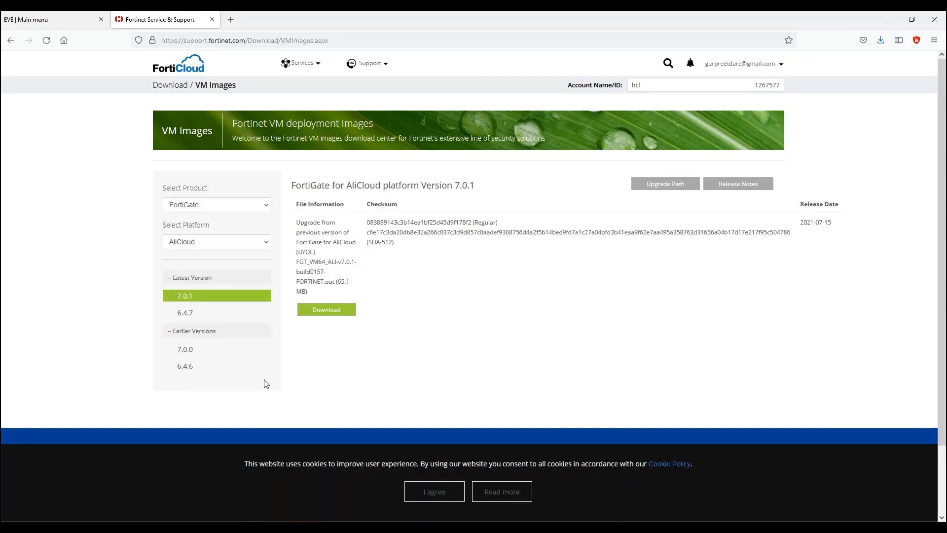
pyautogui.click(20, 20)
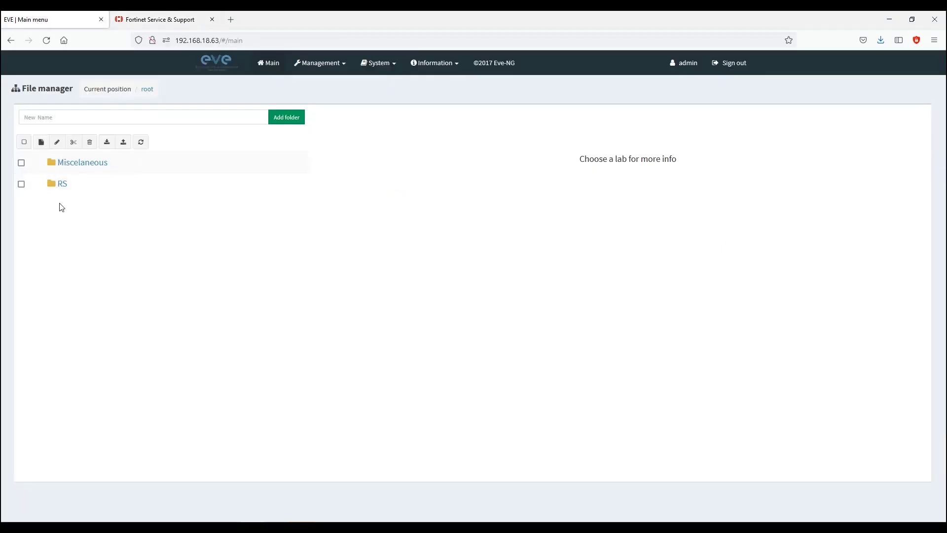
pyautogui.click(41, 143)
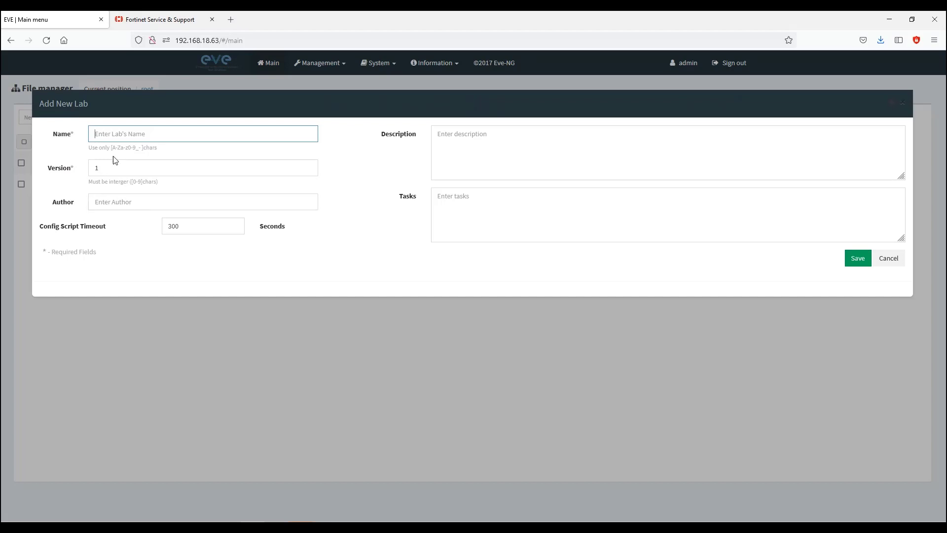
pyautogui.write('f')
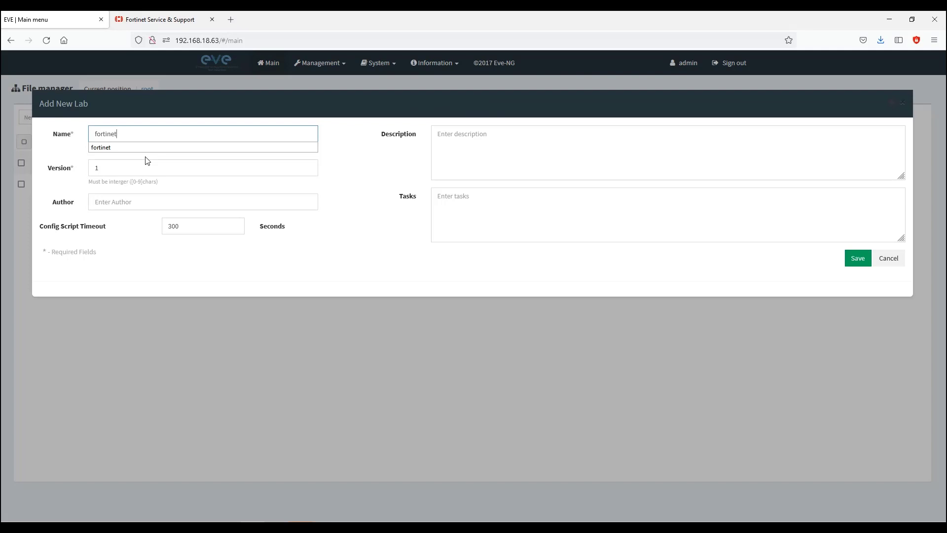
pyautogui.write('ortinet')
pyautogui.click(200, 288)
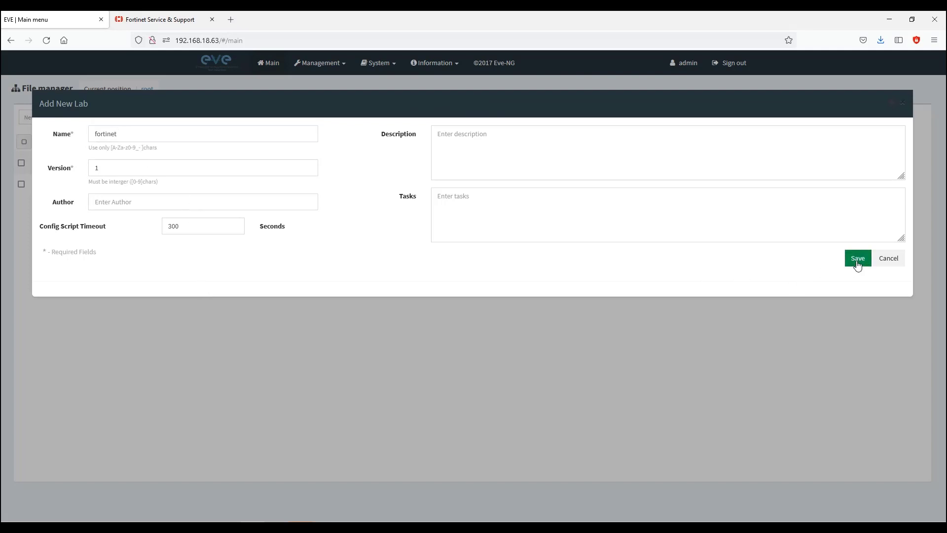
pyautogui.click(858, 262)
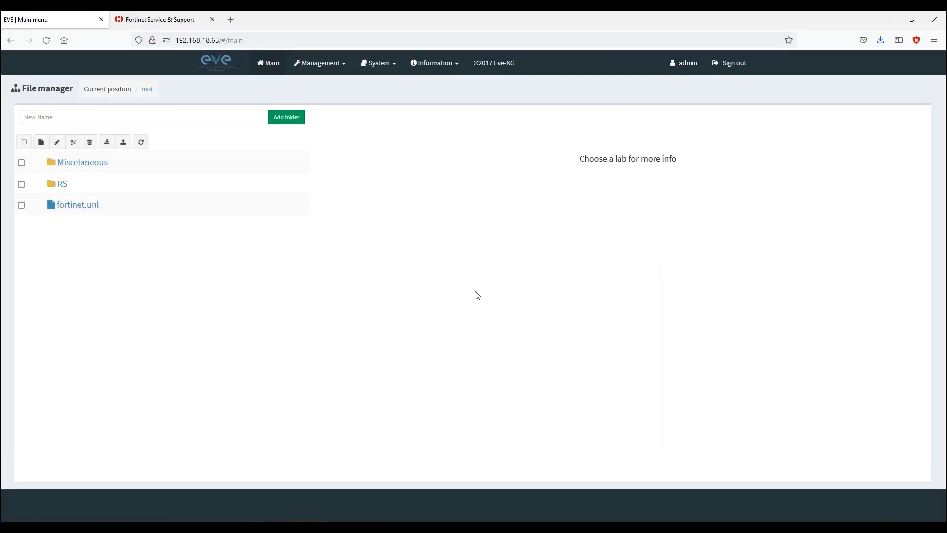
pyautogui.click(77, 209)
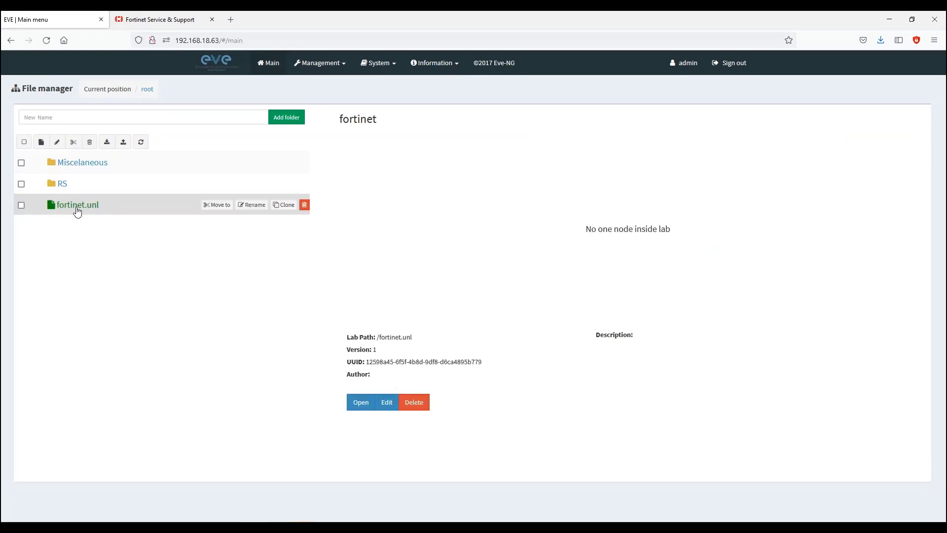
# Step: In the fortinet lab, add a FortiGate node named Fortinet using the fortinet-firewall6.4.4 image
pyautogui.click(361, 403)
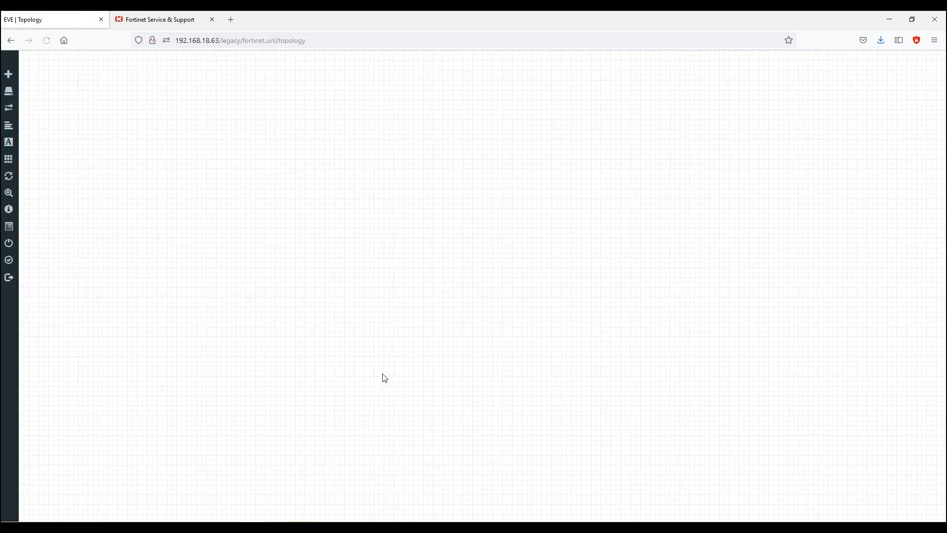
pyautogui.rightClick(415, 177)
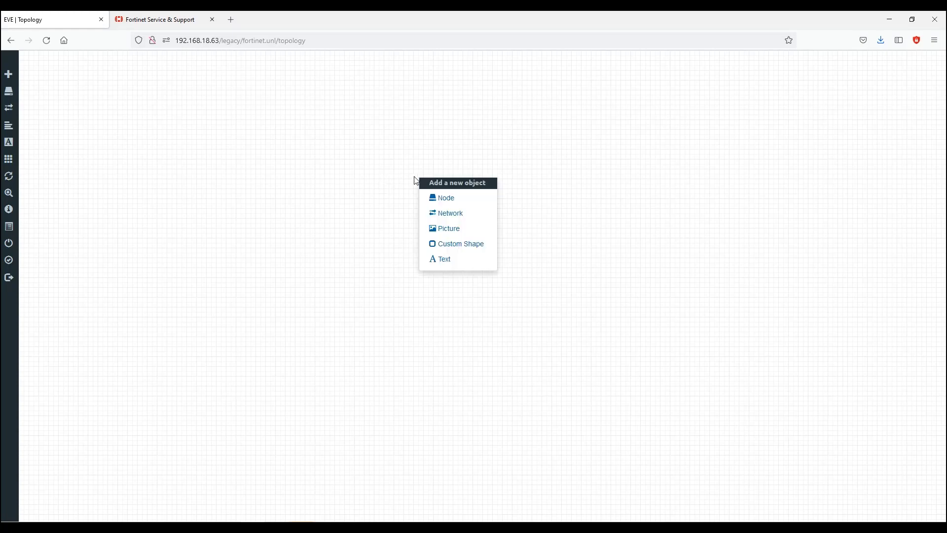
pyautogui.click(459, 202)
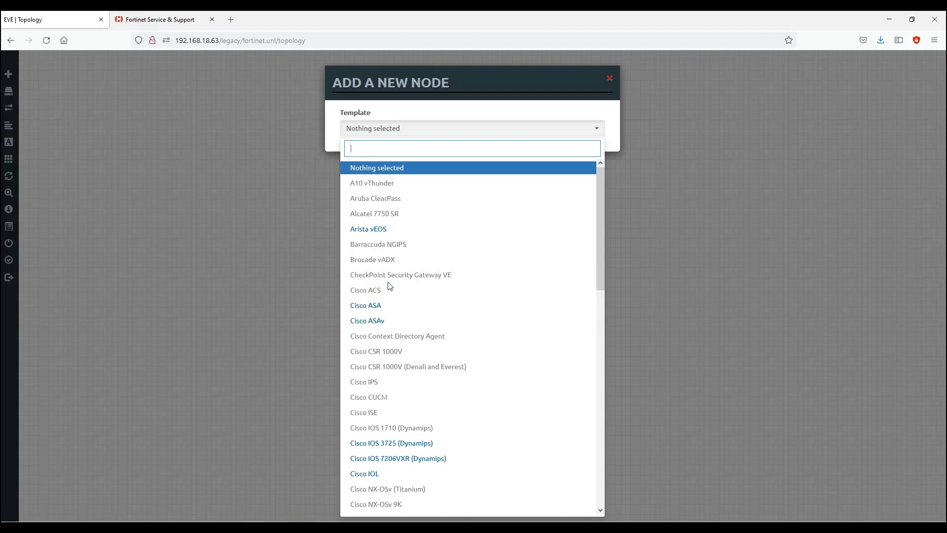
pyautogui.moveTo(603, 255); pyautogui.dragTo(589, 413)
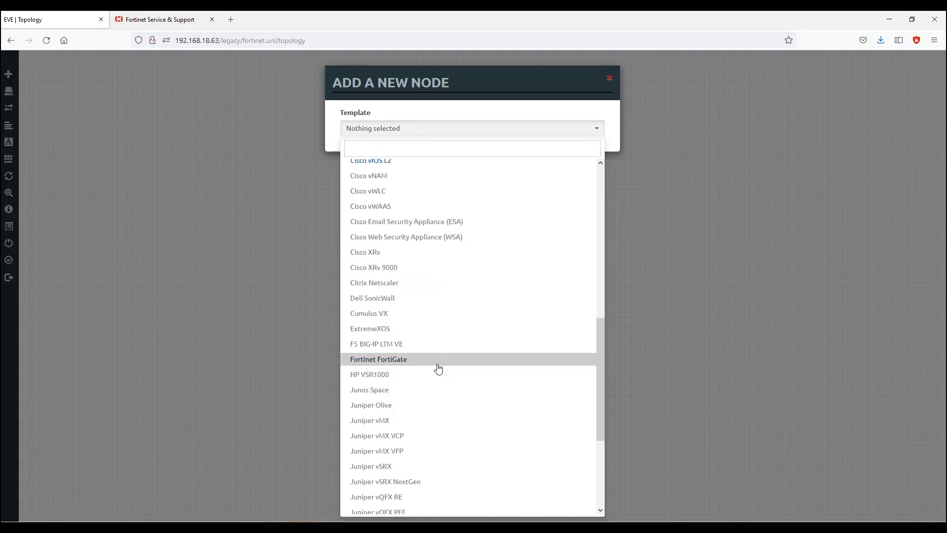
pyautogui.click(438, 368)
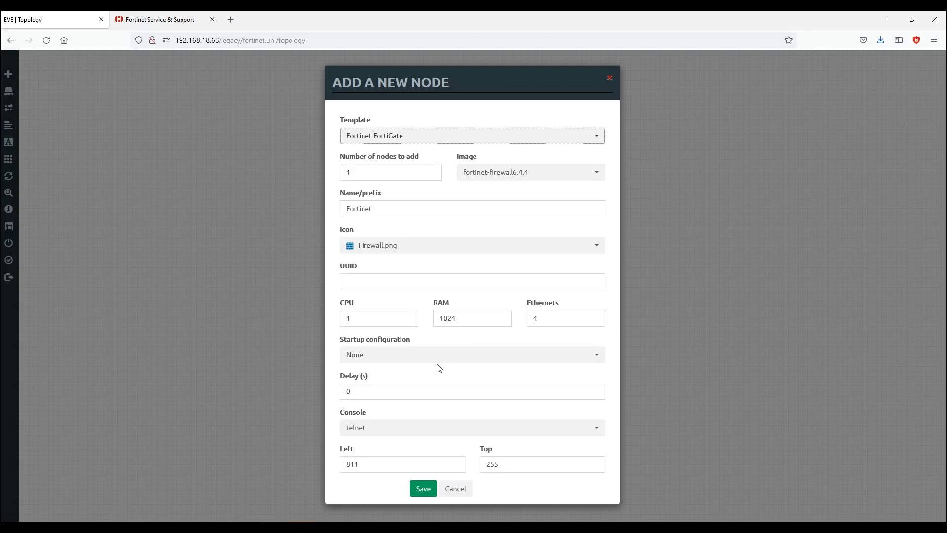
pyautogui.click(574, 180)
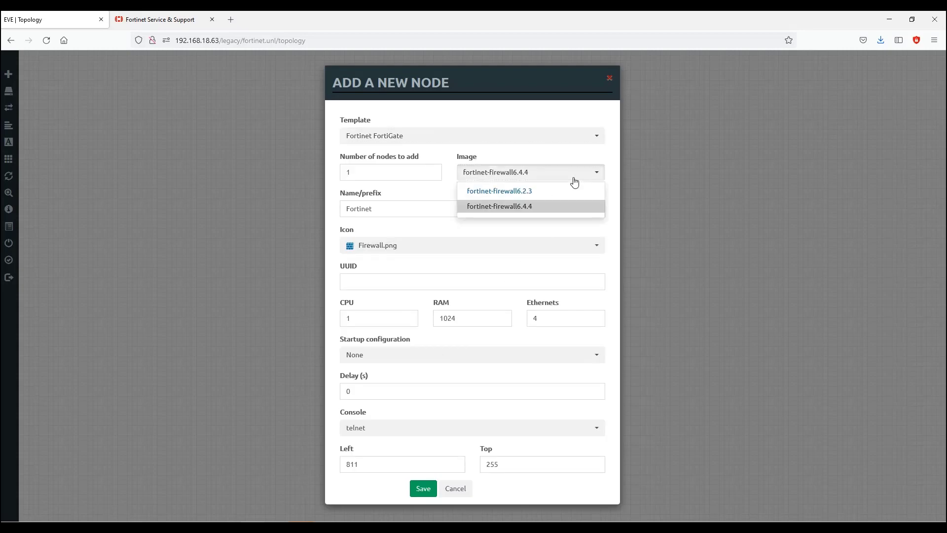
pyautogui.click(576, 207)
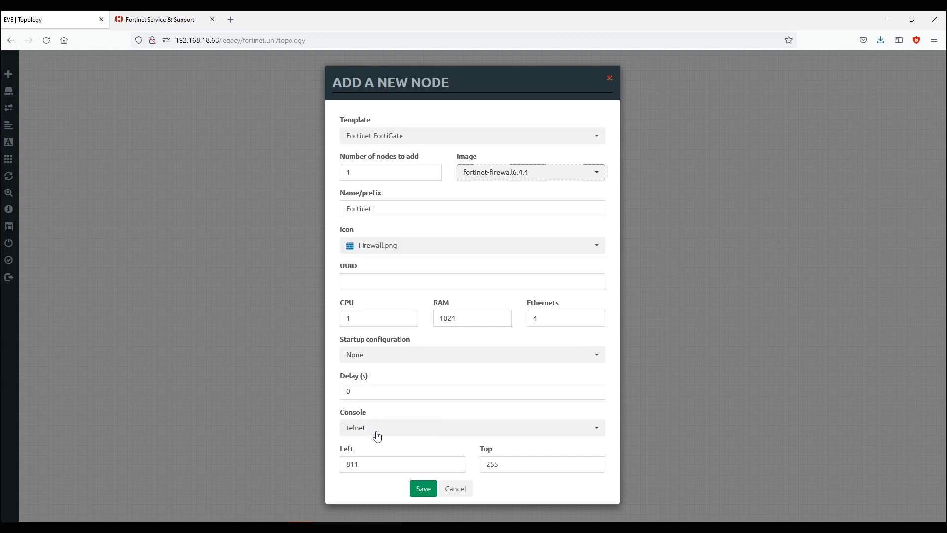
pyautogui.click(423, 491)
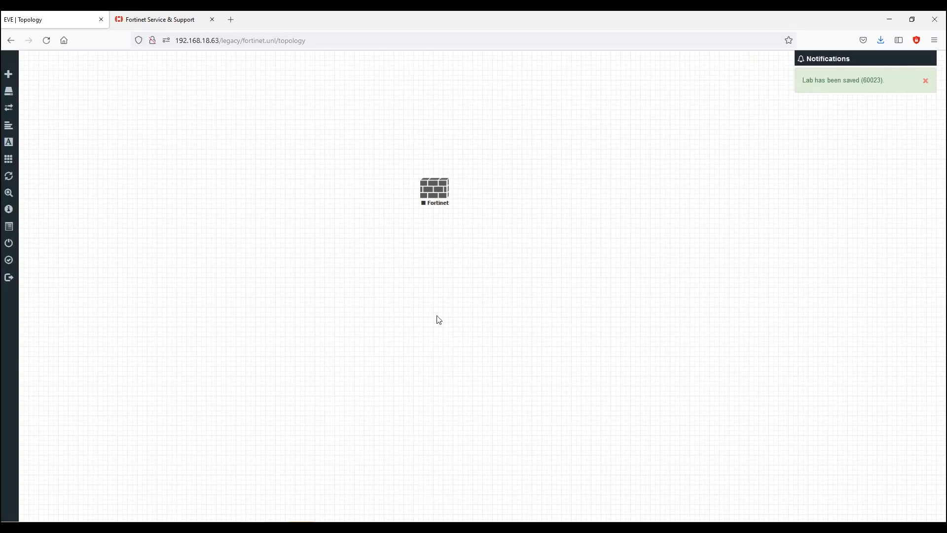
# Step: Add a Cloud0 network named Net and place it below the Fortinet node
pyautogui.rightClick(610, 222)
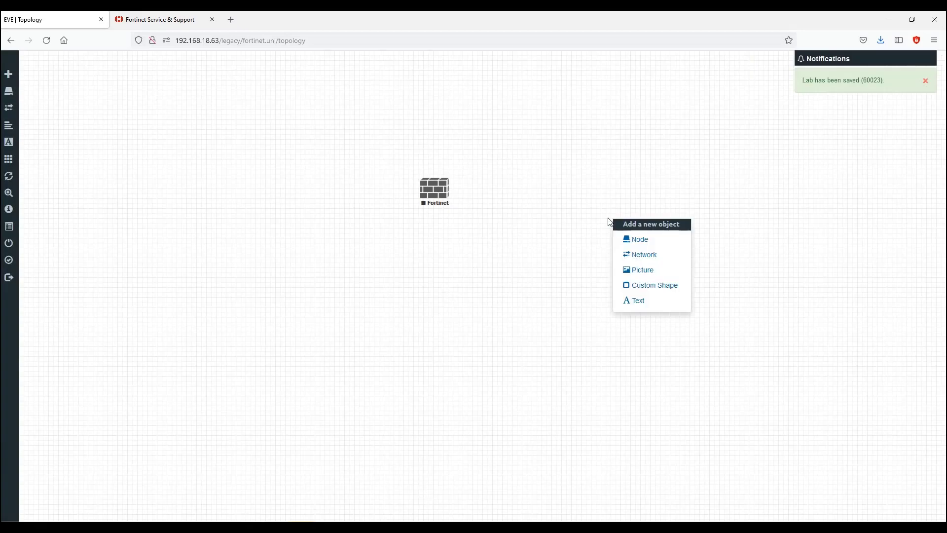
pyautogui.click(652, 255)
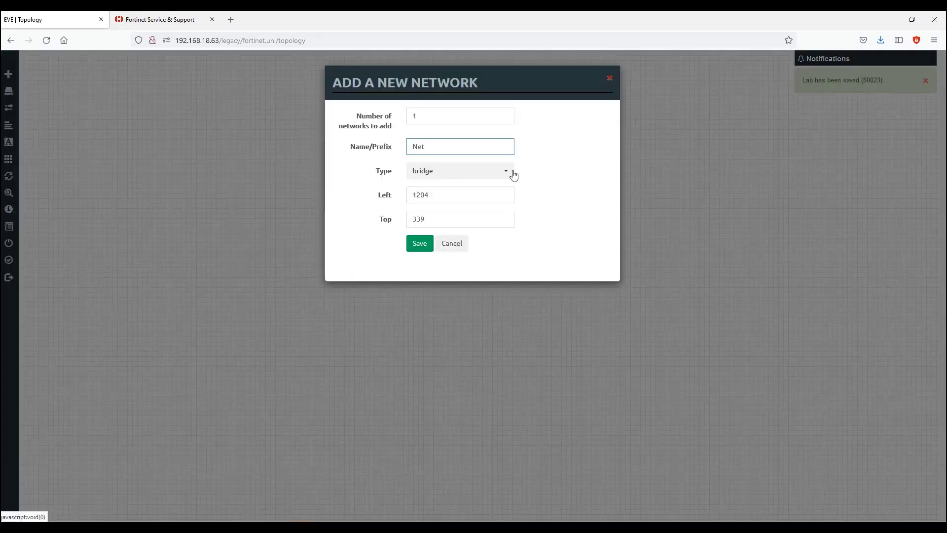
pyautogui.click(513, 174)
pyautogui.click(494, 225)
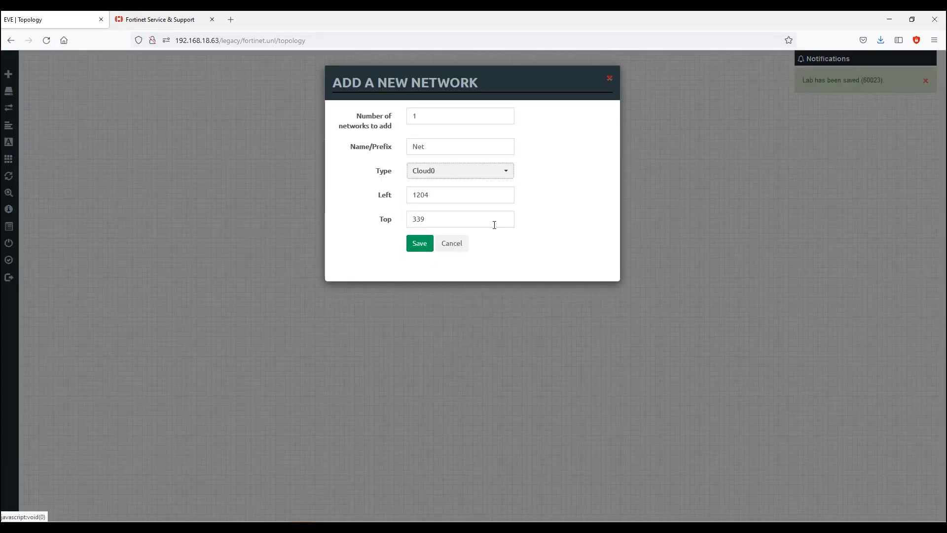
pyautogui.click(420, 249)
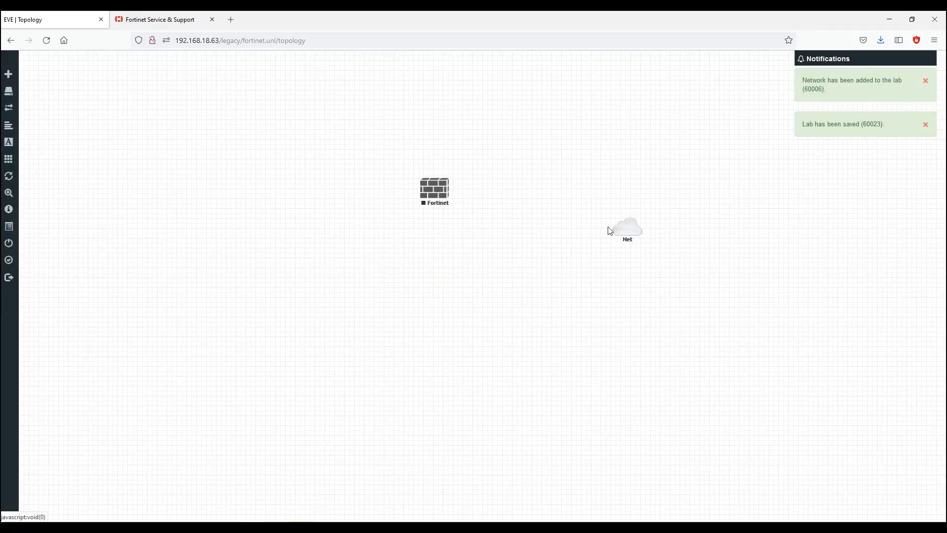
pyautogui.moveTo(623, 228); pyautogui.dragTo(443, 316)
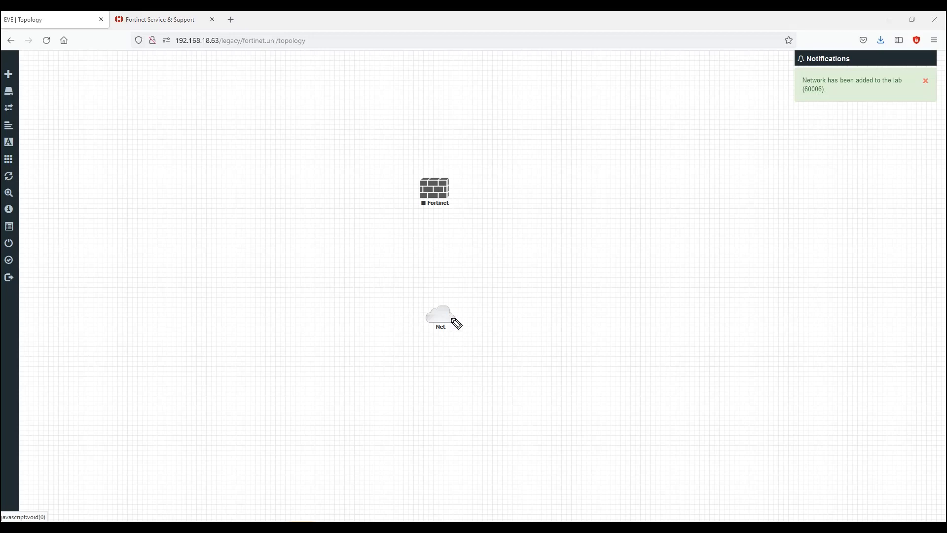
# Step: Annotate the screen with a firewall-to-cloud sketch, a 192.168.18.X address and 'GUI or CLI'
pyautogui.moveTo(443, 204); pyautogui.dragTo(444, 305)
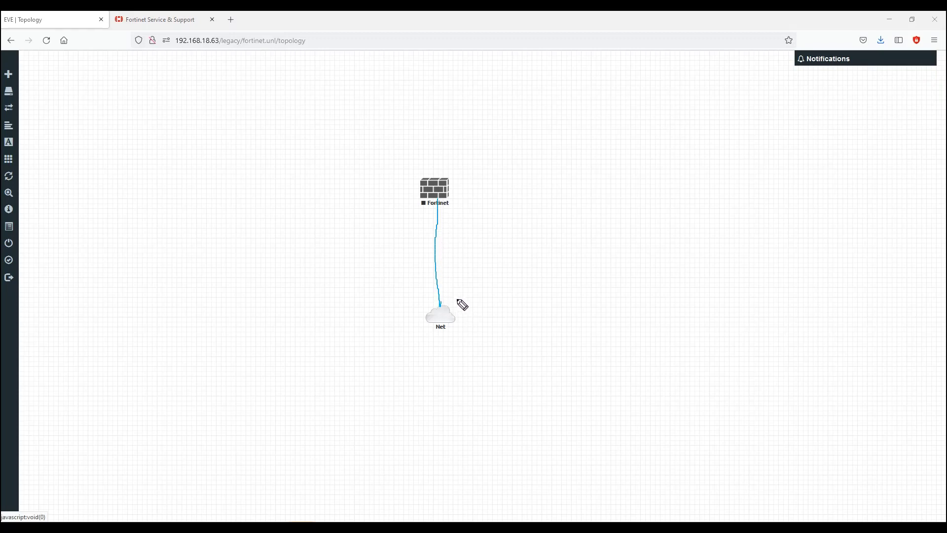
pyautogui.moveTo(445, 206)
pyautogui.mouseDown()
pyautogui.moveTo(537, 197)
pyautogui.moveTo(557, 207)
pyautogui.moveTo(545, 204)
pyautogui.mouseUp()
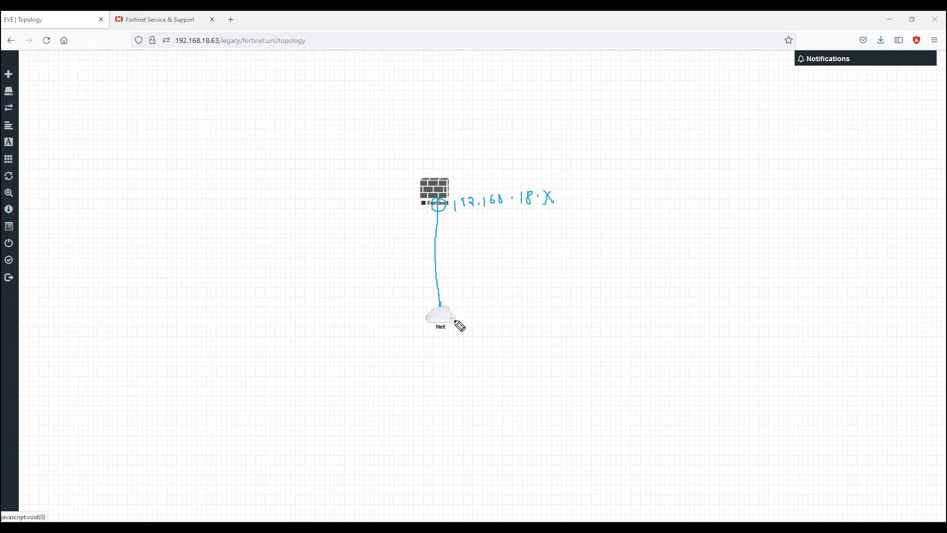
pyautogui.moveTo(452, 314)
pyautogui.mouseDown()
pyautogui.moveTo(520, 313)
pyautogui.moveTo(522, 305)
pyautogui.moveTo(535, 324)
pyautogui.moveTo(470, 270)
pyautogui.moveTo(455, 239)
pyautogui.moveTo(470, 249)
pyautogui.moveTo(539, 240)
pyautogui.moveTo(541, 250)
pyautogui.moveTo(582, 230)
pyautogui.mouseUp()
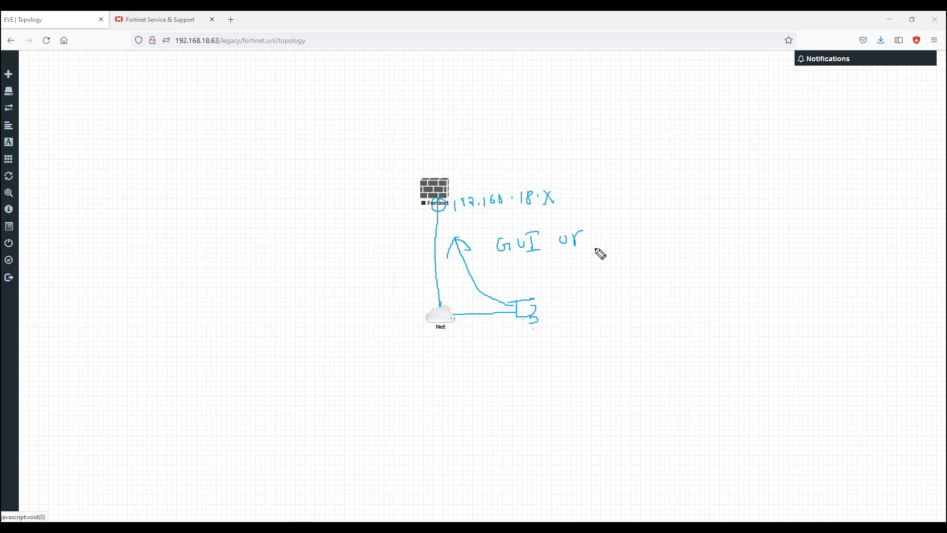
pyautogui.moveTo(615, 229)
pyautogui.mouseDown()
pyautogui.moveTo(617, 248)
pyautogui.moveTo(662, 227)
pyautogui.mouseUp()
pyautogui.moveTo(655, 228); pyautogui.dragTo(663, 243)
# Step: Clear the annotations and link the Fortinet node's port1 to the Net cloud
pyautogui.press('Escape')
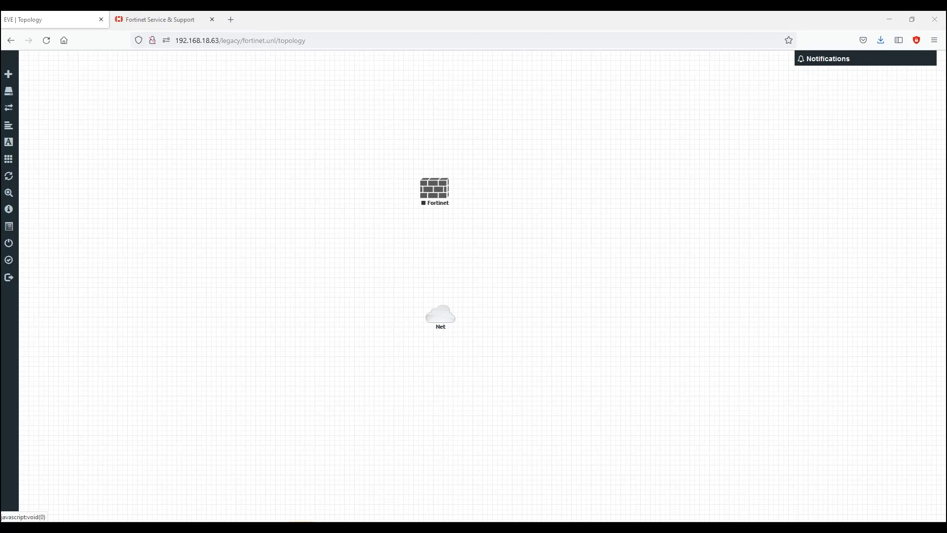
pyautogui.moveTo(451, 194)
pyautogui.moveTo(450, 188); pyautogui.dragTo(447, 313)
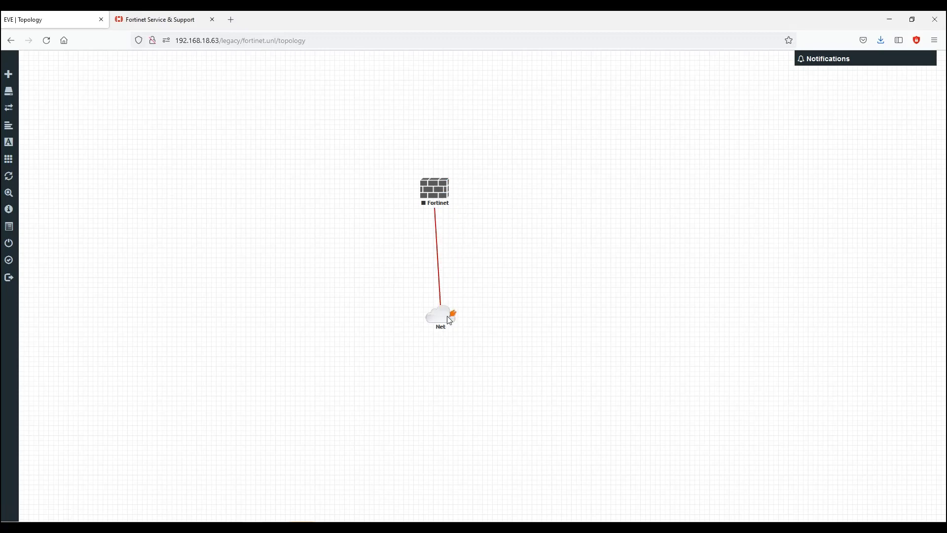
pyautogui.click(494, 302)
# Step: Start the Fortinet node and open its telnet console to the FortiGate login prompt
pyautogui.rightClick(441, 195)
pyautogui.click(471, 217)
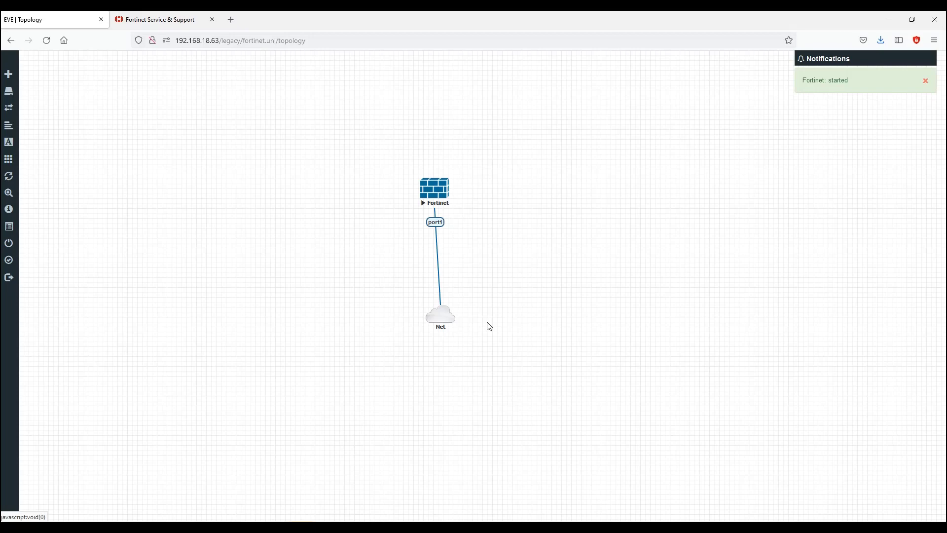
pyautogui.click(444, 197)
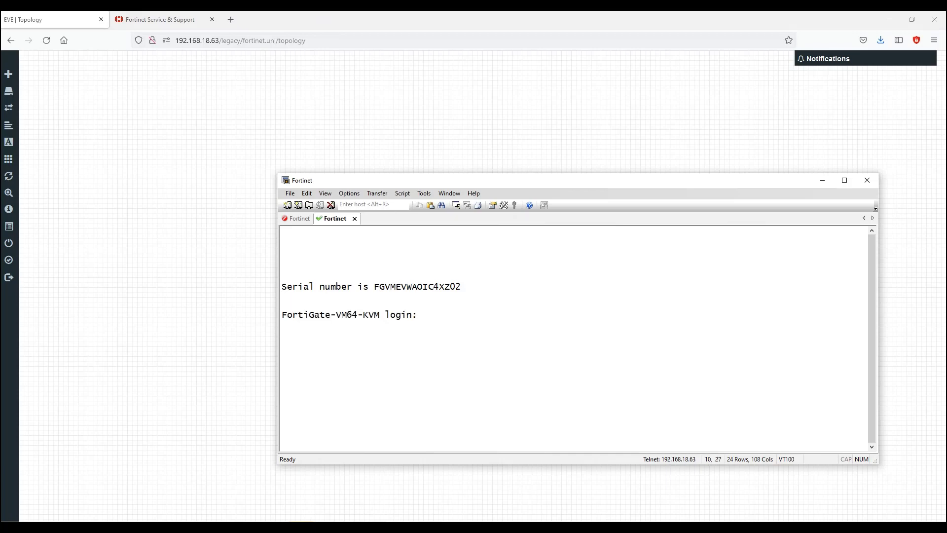
# Step: Show the lab setup slide full screen, then bring the Fortinet console forward and reposition it
pyautogui.click(471, 527)
pyautogui.click(450, 496)
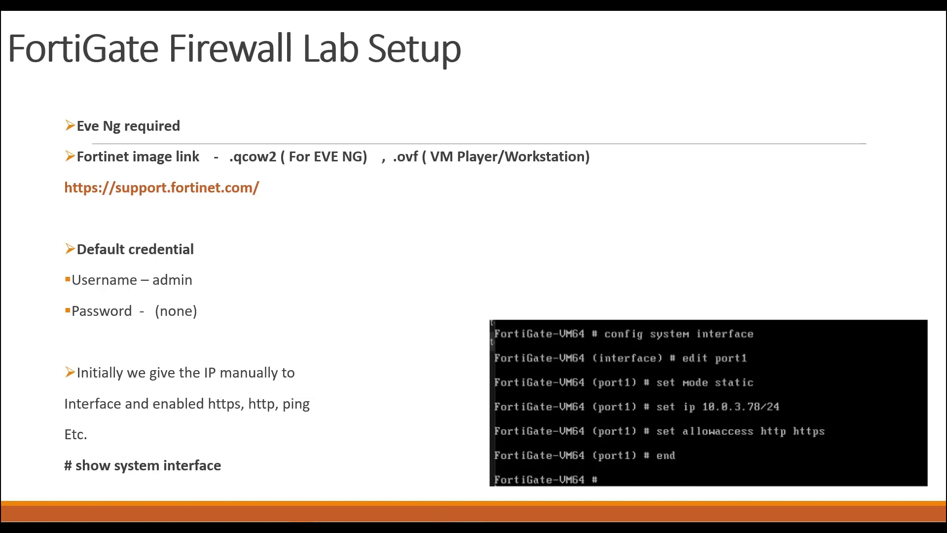
pyautogui.hotkey('alt', 'Tab')
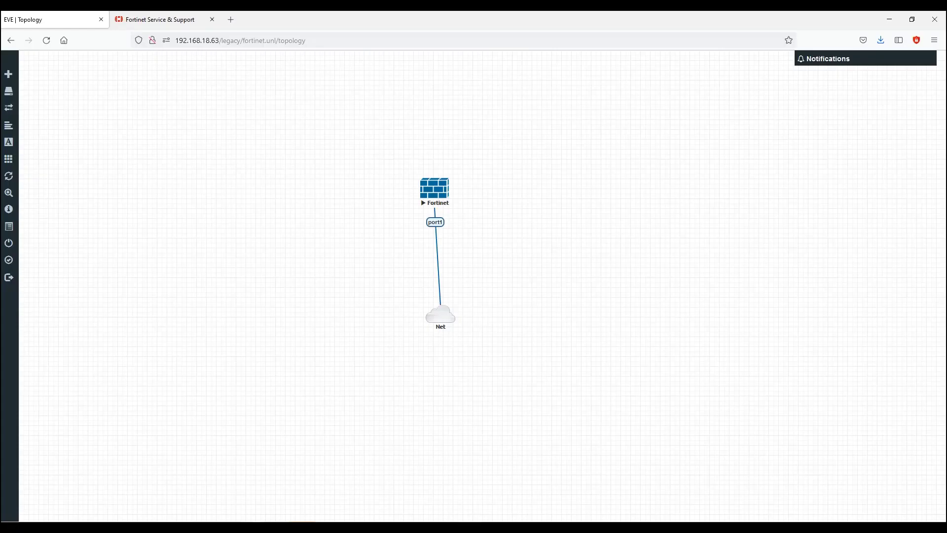
pyautogui.hotkey('alt', 'Tab')
pyautogui.moveTo(442, 173); pyautogui.dragTo(675, 147)
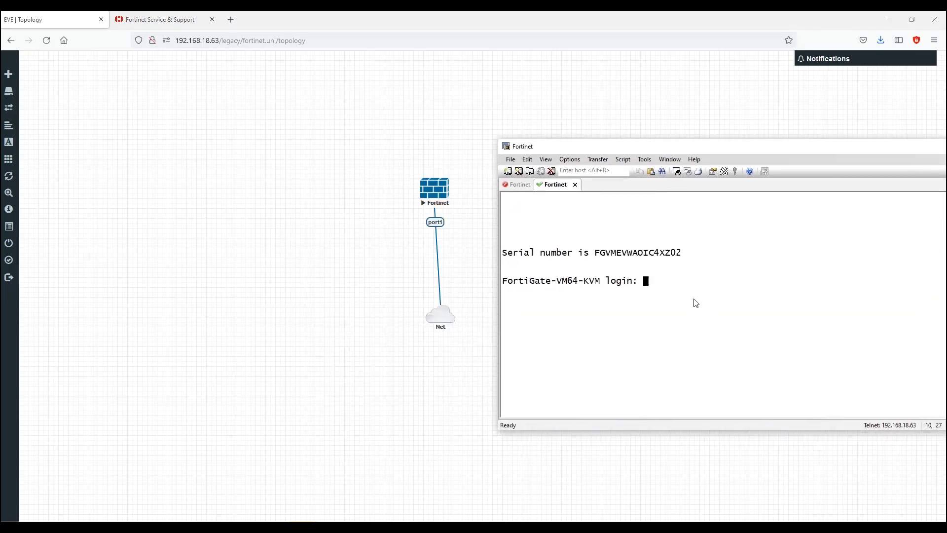
# Step: Log in as admin with a blank password and set a new password, reaching the FortiGate-VM64-KVM # prompt
pyautogui.write('admin')
pyautogui.press('Return')
pyautogui.press('Return')
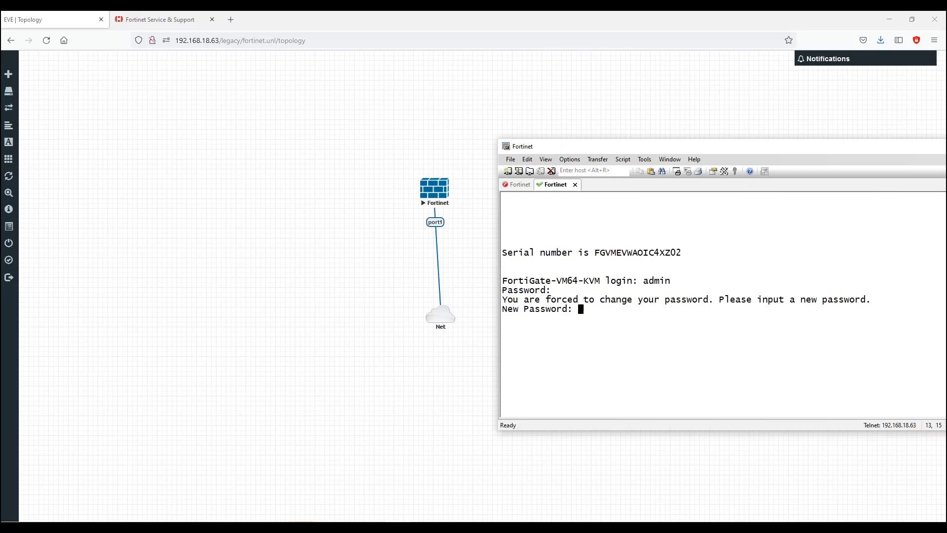
pyautogui.press('Return')
pyautogui.press('Return')
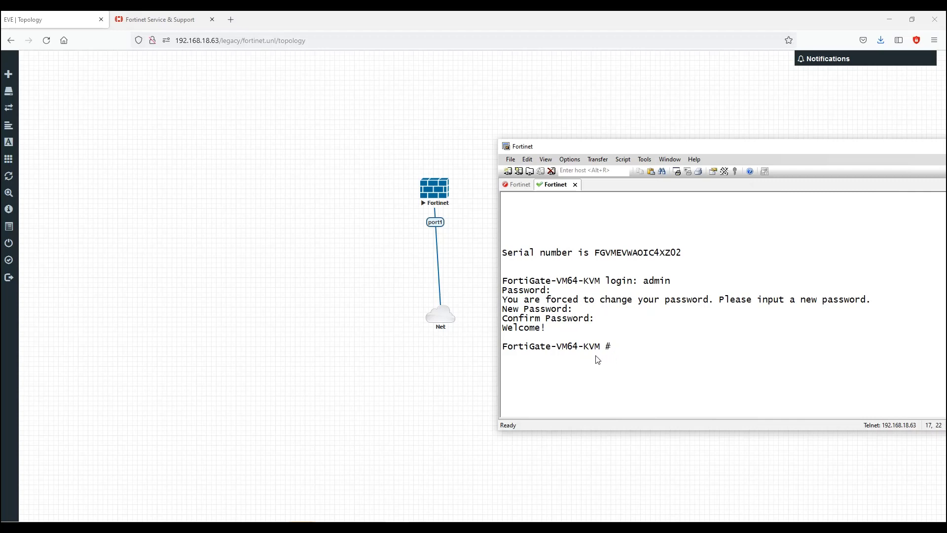
pyautogui.moveTo(508, 348); pyautogui.dragTo(612, 350)
pyautogui.click(602, 374)
# Step: Return the FortiGate Firewall Lab Setup slide to full-screen slide show
pyautogui.moveTo(252, 527)
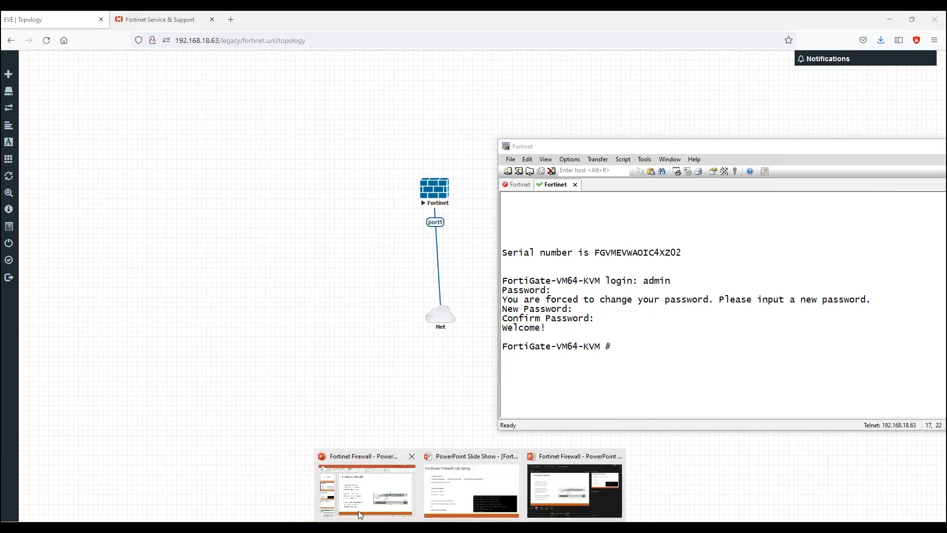
pyautogui.click(469, 488)
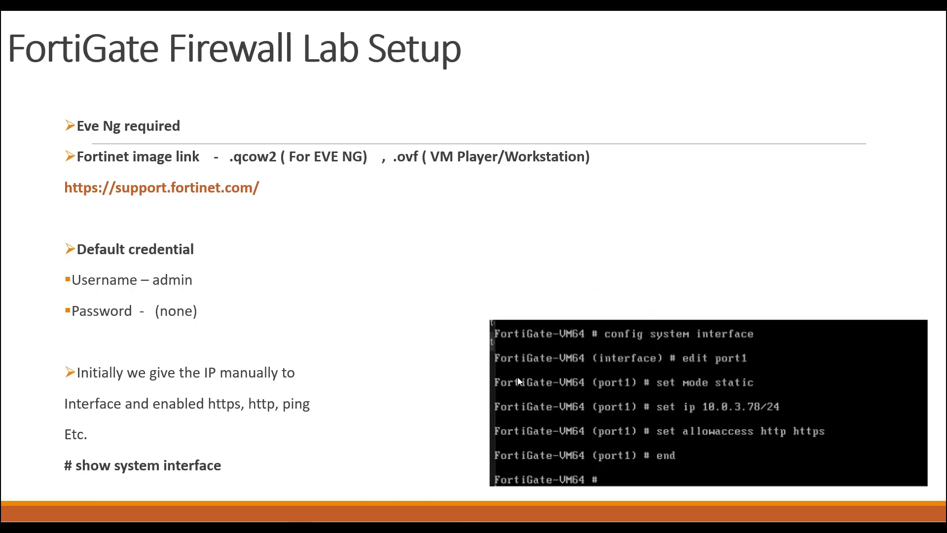
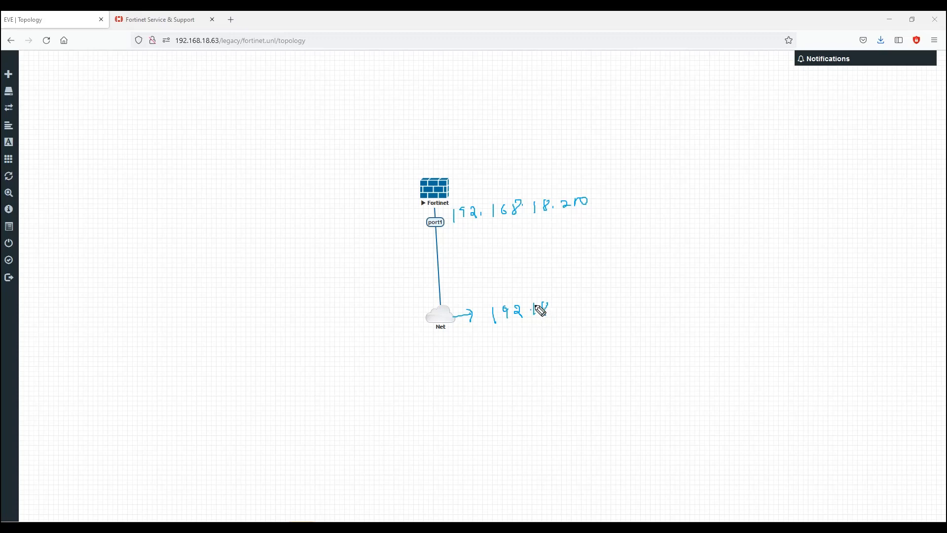
# Step: Finish and underline the 192.168.18.X label, draw an arrow from Net to the FortiGate, and bring Command Prompt forward
pyautogui.click(586, 309)
pyautogui.moveTo(599, 300); pyautogui.dragTo(594, 311)
pyautogui.moveTo(481, 334); pyautogui.dragTo(621, 324)
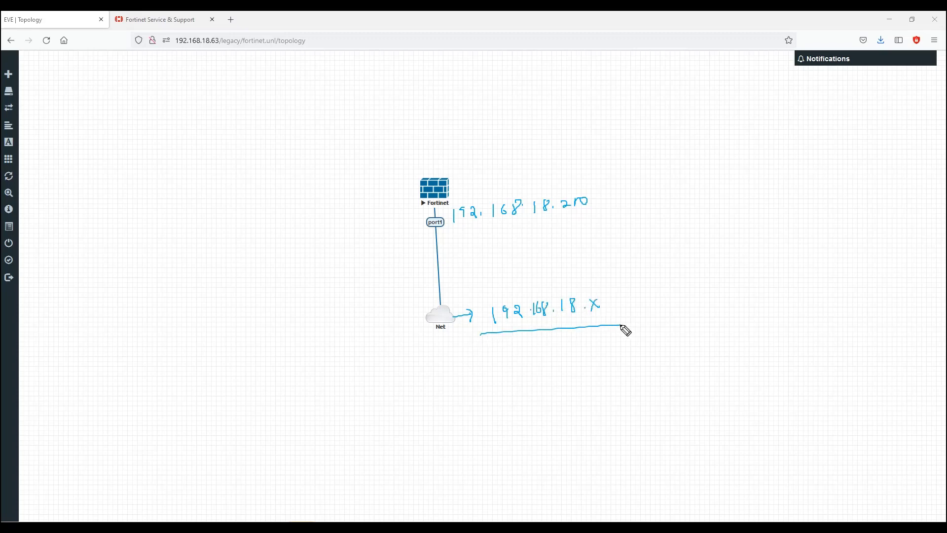
pyautogui.moveTo(476, 304)
pyautogui.mouseDown()
pyautogui.moveTo(454, 232)
pyautogui.moveTo(467, 234)
pyautogui.mouseUp()
pyautogui.moveTo(0, 97); pyautogui.dragTo(341, 56)
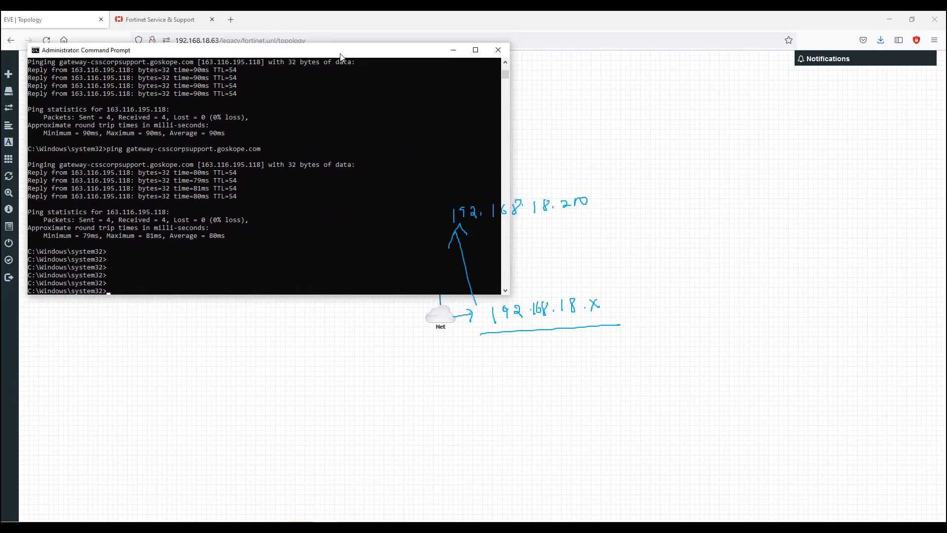
# Step: Ping 192.168.18.200 from Command Prompt, getting 4 of 4 replies, then minimize the window
pyautogui.click(283, 276)
pyautogui.write('ping 192.168.18.200')
pyautogui.press('Return')
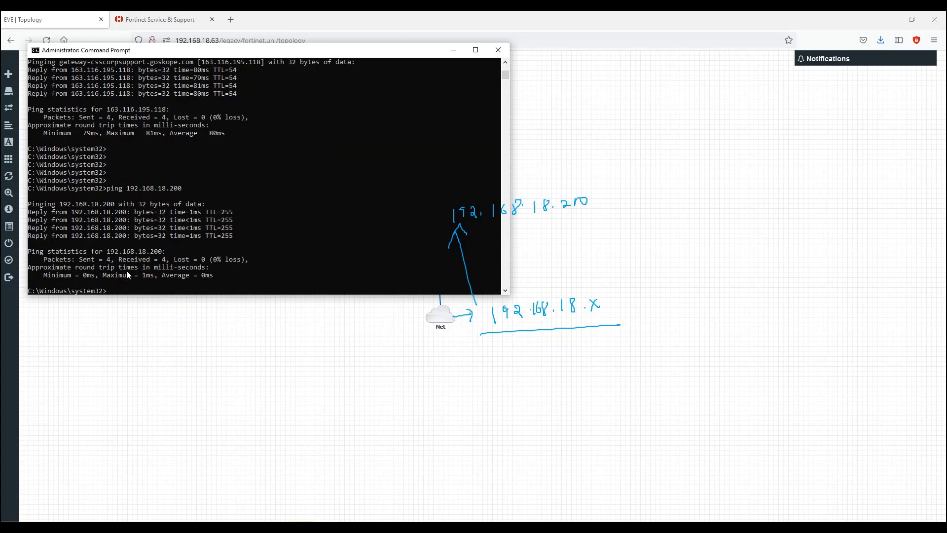
pyautogui.click(454, 50)
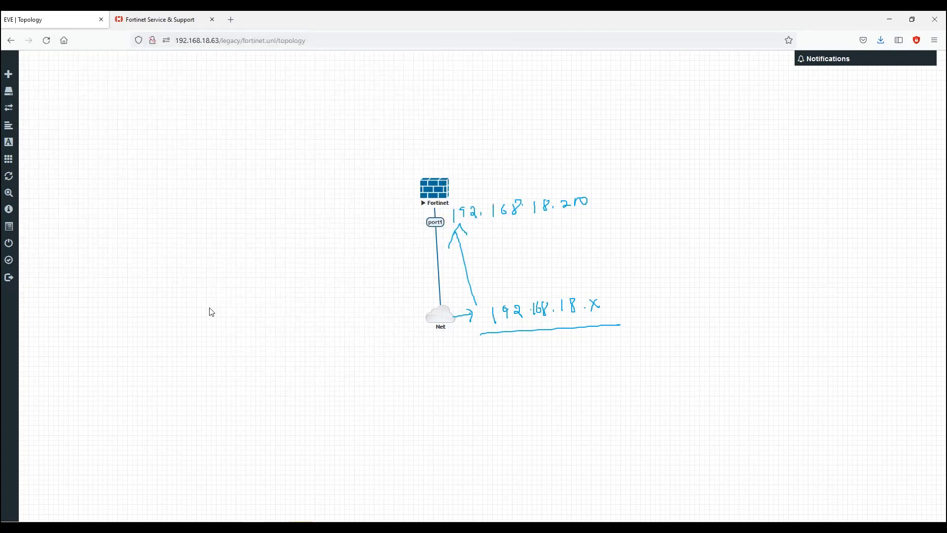
# Step: Clear the topology annotations and load 192.168.18.200 in a new Firefox tab
pyautogui.press('Escape')
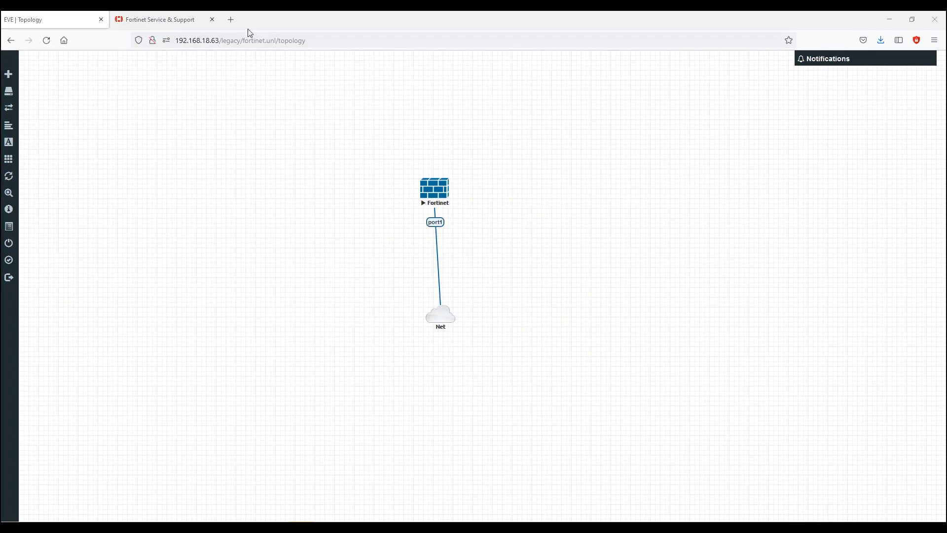
pyautogui.click(236, 18)
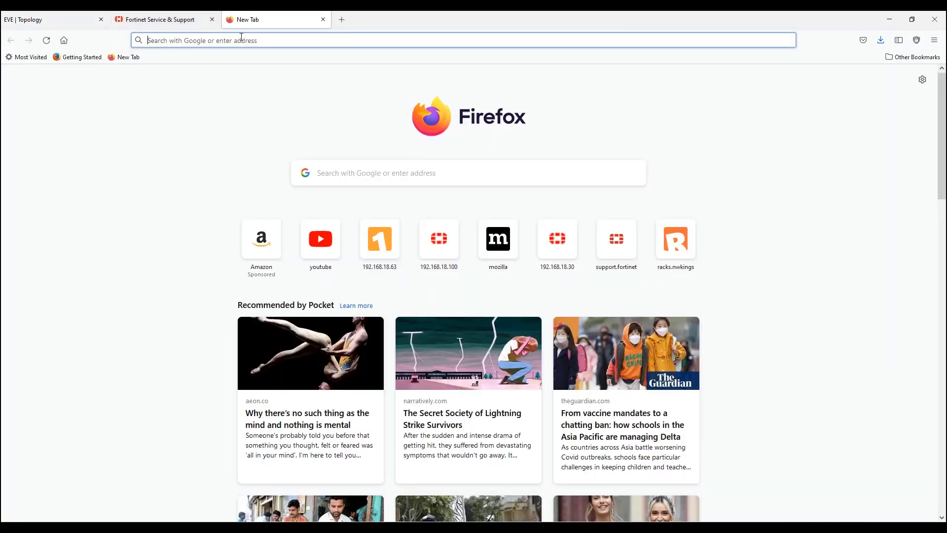
pyautogui.click(242, 38)
pyautogui.write('192')
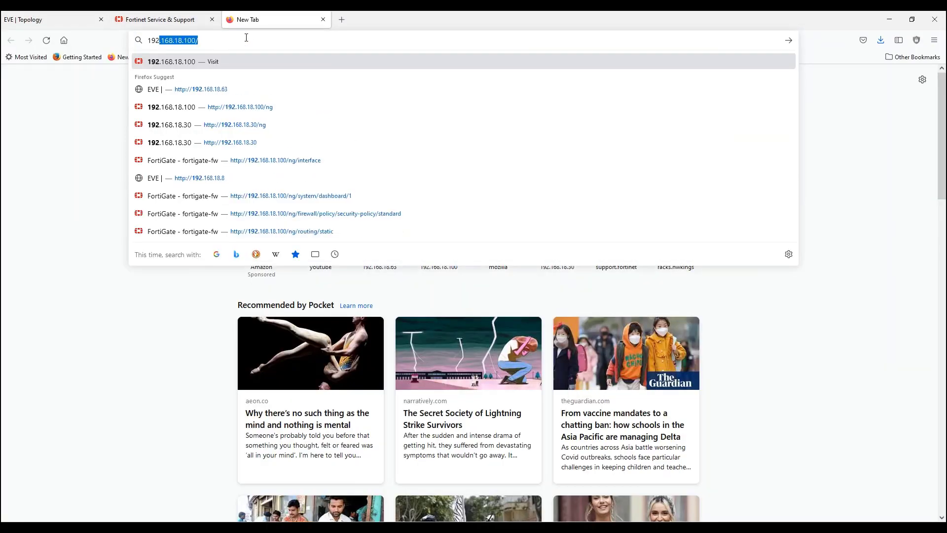
pyautogui.write('.168.18.1')
pyautogui.press('BackSpace')
pyautogui.press('BackSpace')
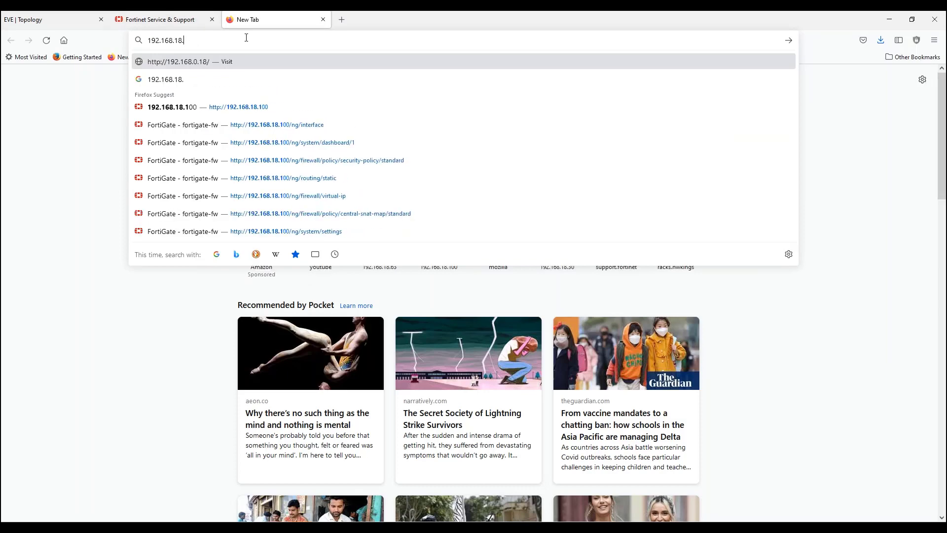
pyautogui.write('200')
pyautogui.press('Return')
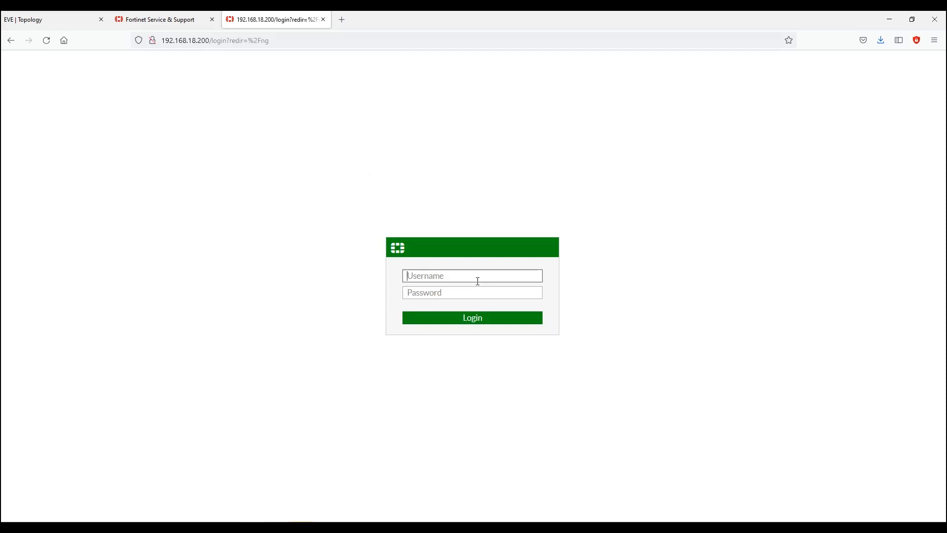
# Step: Log in to the FortiGate web GUI as admin with the account password
pyautogui.write('admin')
pyautogui.press('Tab')
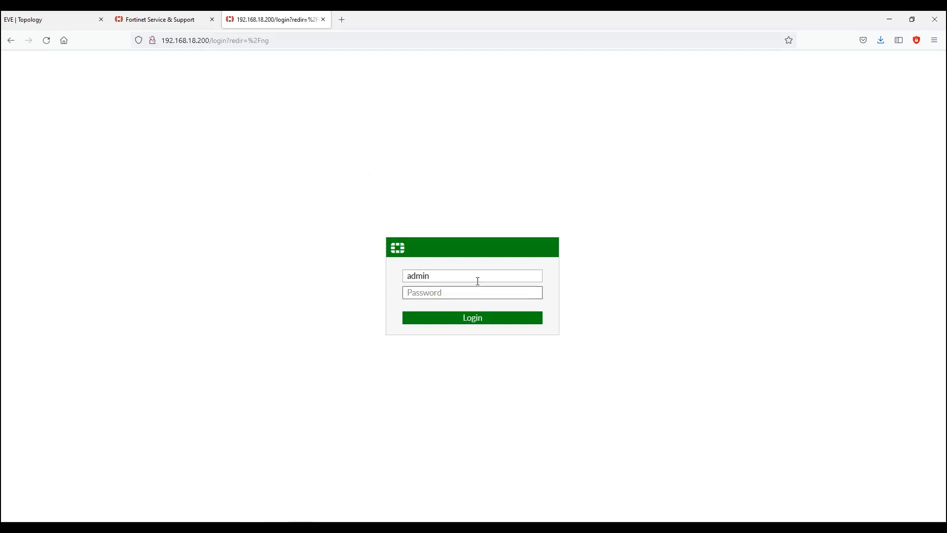
pyautogui.write('adm')
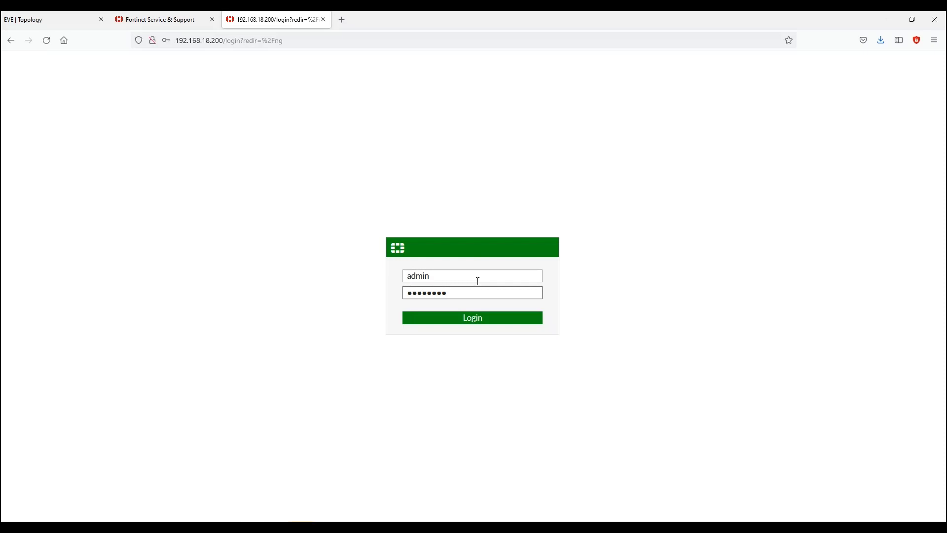
pyautogui.click(496, 318)
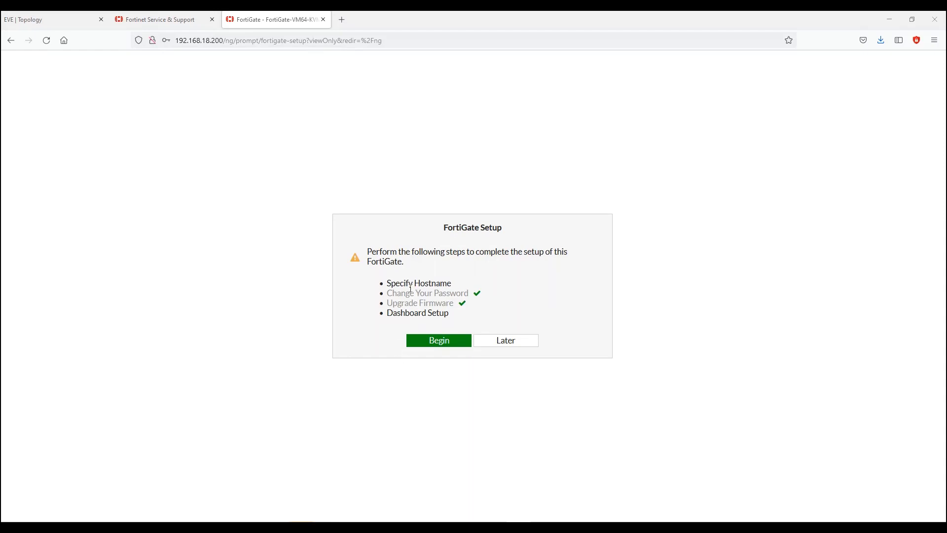
pyautogui.click(525, 341)
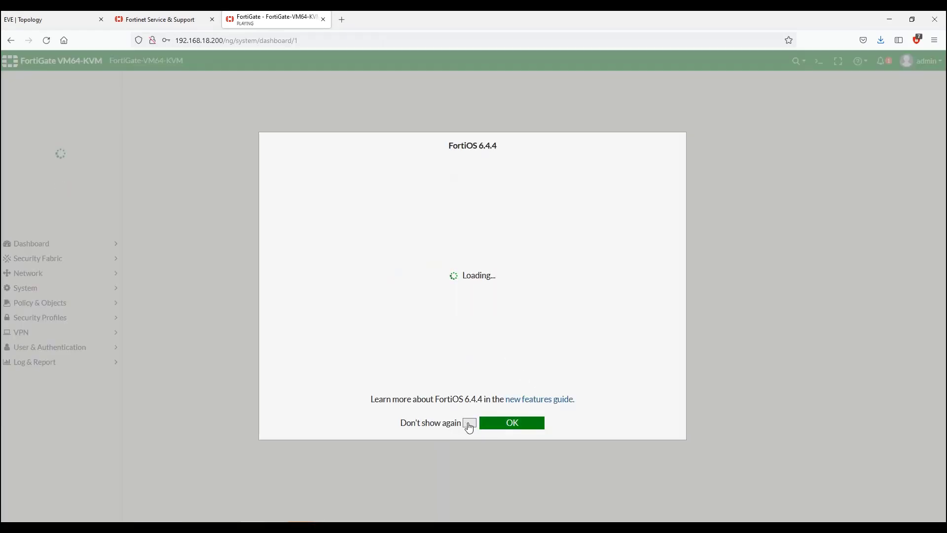
pyautogui.click(501, 425)
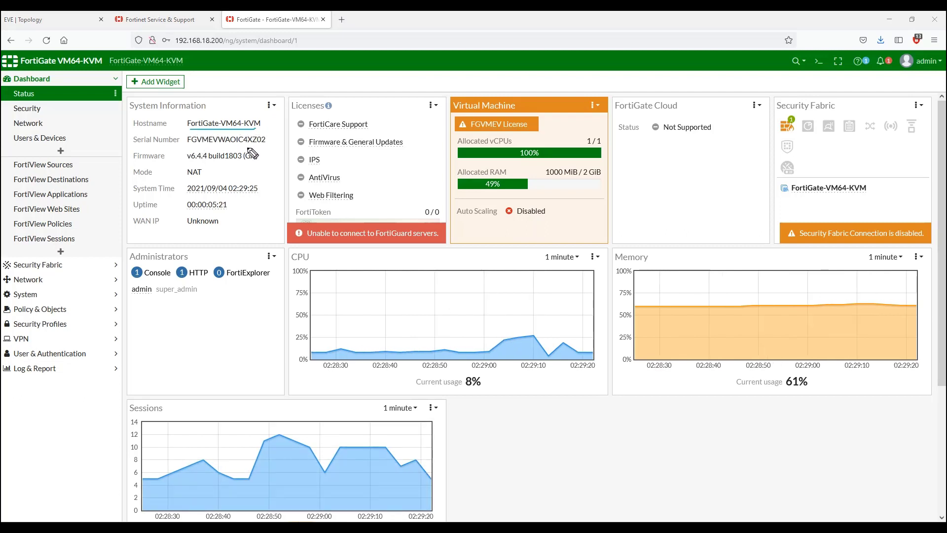
pyautogui.moveTo(205, 169)
pyautogui.mouseDown()
pyautogui.moveTo(173, 159)
pyautogui.moveTo(127, 174)
pyautogui.moveTo(210, 186)
pyautogui.moveTo(212, 173)
pyautogui.mouseUp()
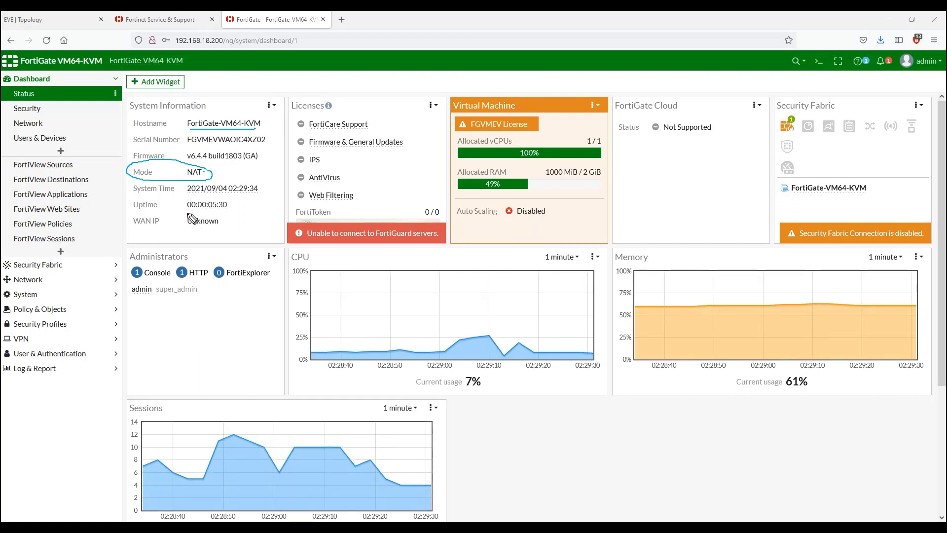
pyautogui.moveTo(181, 213)
pyautogui.mouseDown()
pyautogui.moveTo(218, 216)
pyautogui.moveTo(232, 202)
pyautogui.moveTo(197, 196)
pyautogui.moveTo(187, 215)
pyautogui.mouseUp()
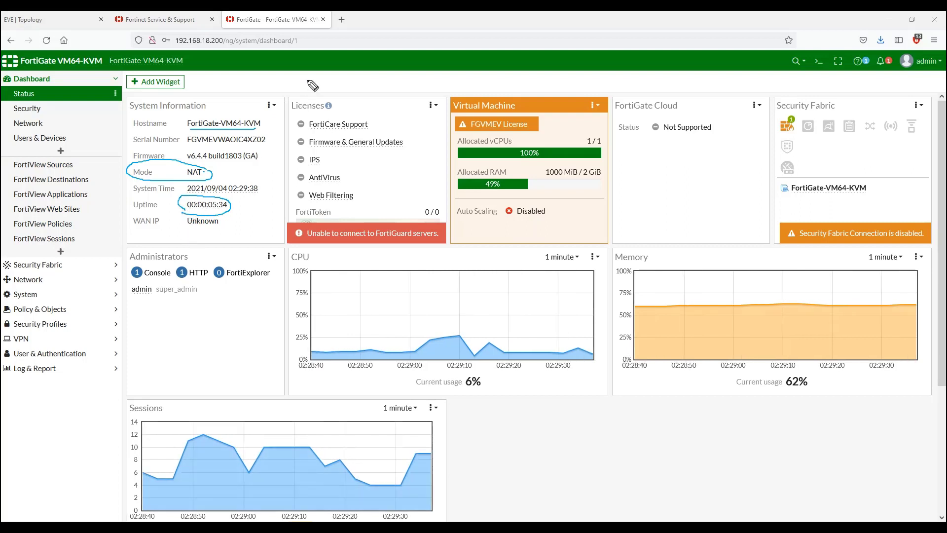
pyautogui.moveTo(306, 76)
pyautogui.mouseDown()
pyautogui.moveTo(324, 81)
pyautogui.moveTo(353, 118)
pyautogui.moveTo(358, 106)
pyautogui.mouseUp()
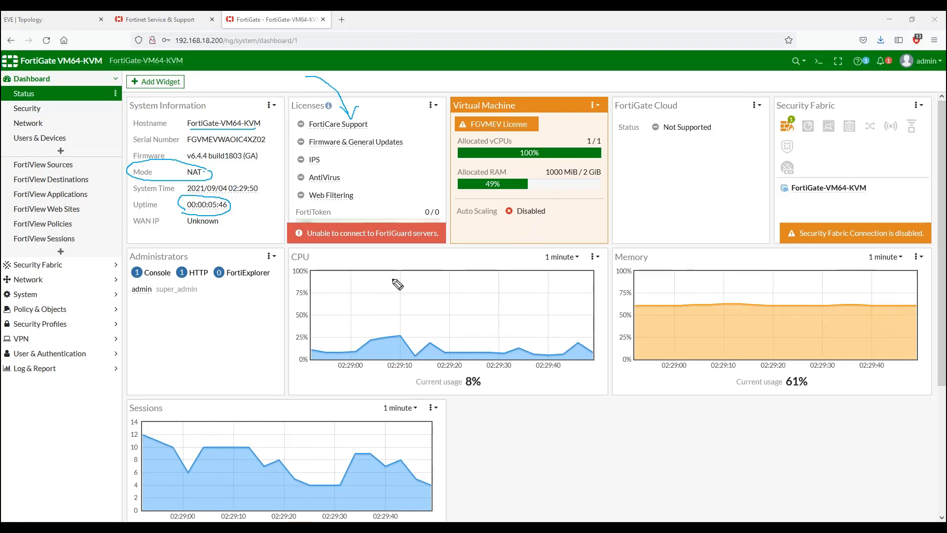
pyautogui.moveTo(369, 288)
pyautogui.mouseDown()
pyautogui.moveTo(377, 305)
pyautogui.moveTo(403, 291)
pyautogui.mouseUp()
pyautogui.moveTo(705, 280); pyautogui.dragTo(737, 275)
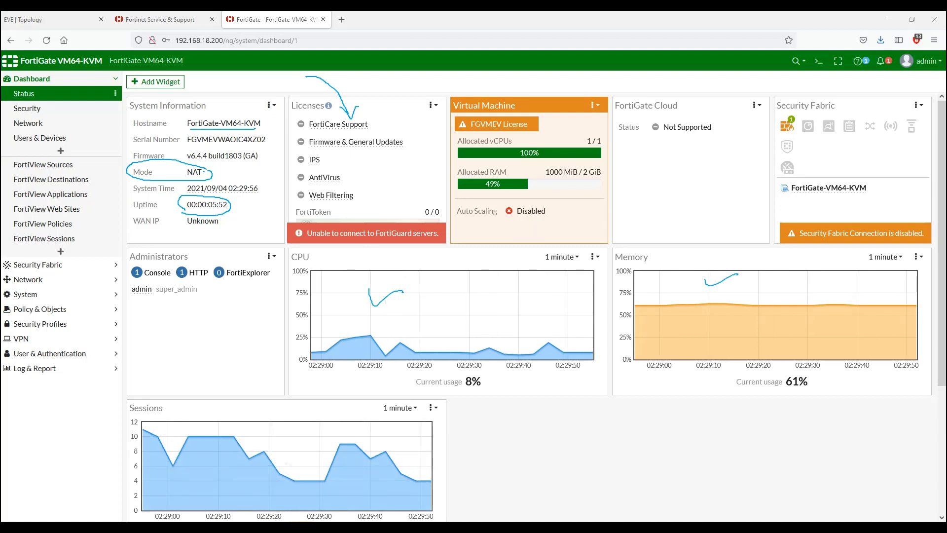
pyautogui.press('Escape')
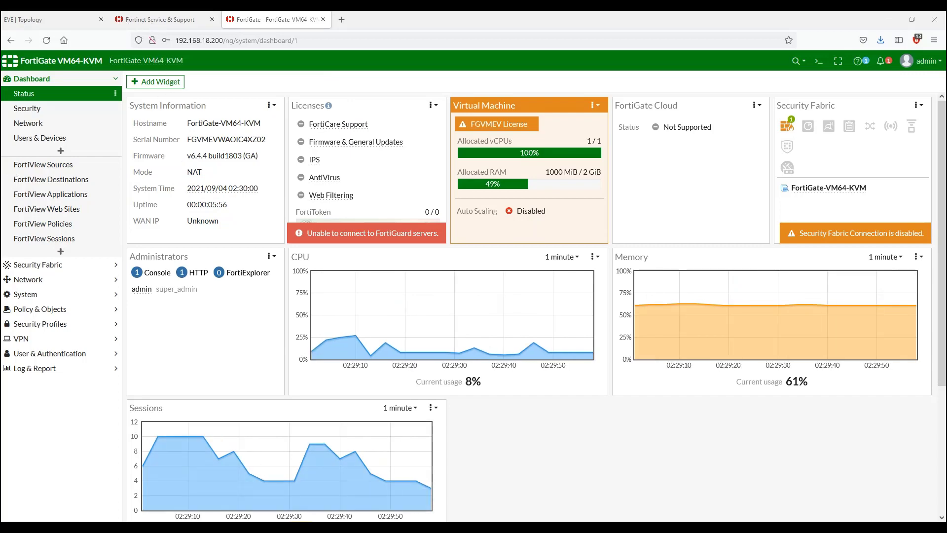
pyautogui.click(169, 85)
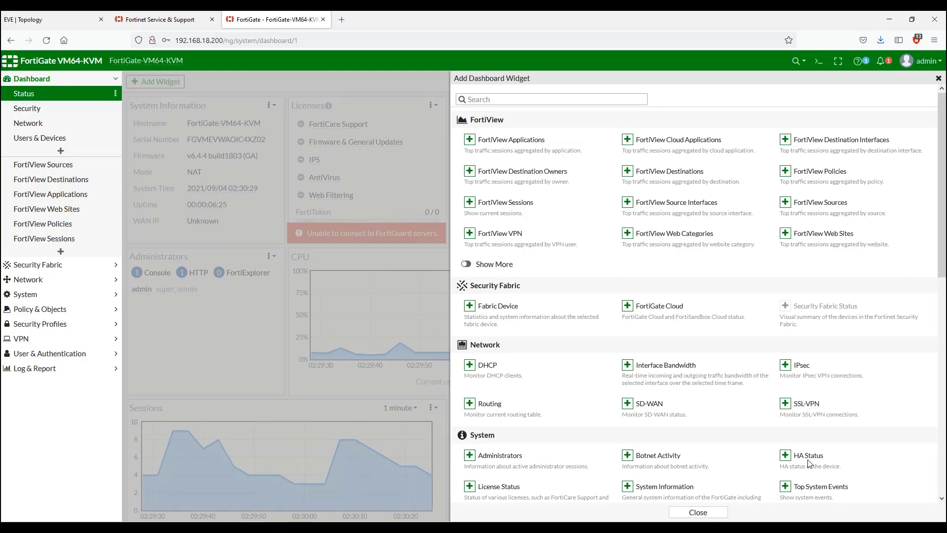
pyautogui.click(698, 512)
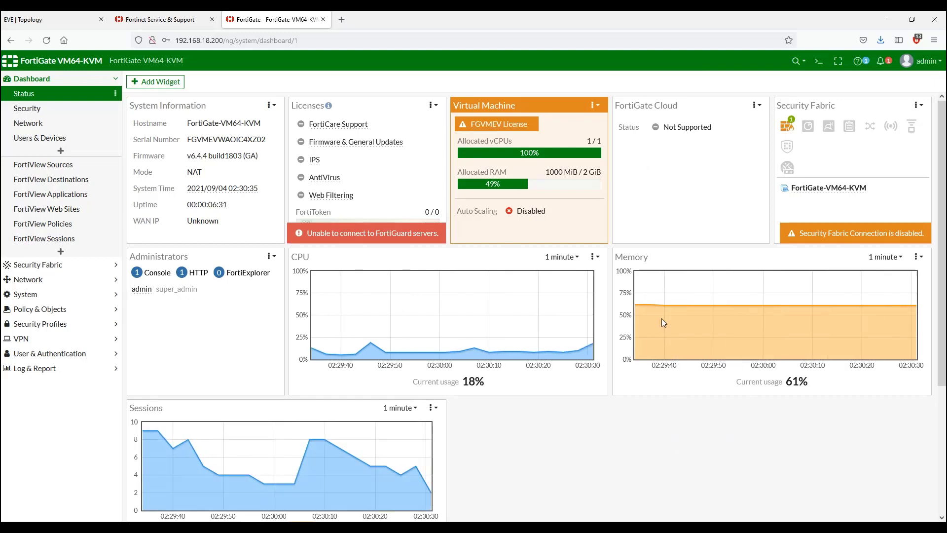
# Step: Run execute ping 192.168.18.1 in the FortiGate CLI Console, confirming 0% loss, then close it
pyautogui.click(820, 62)
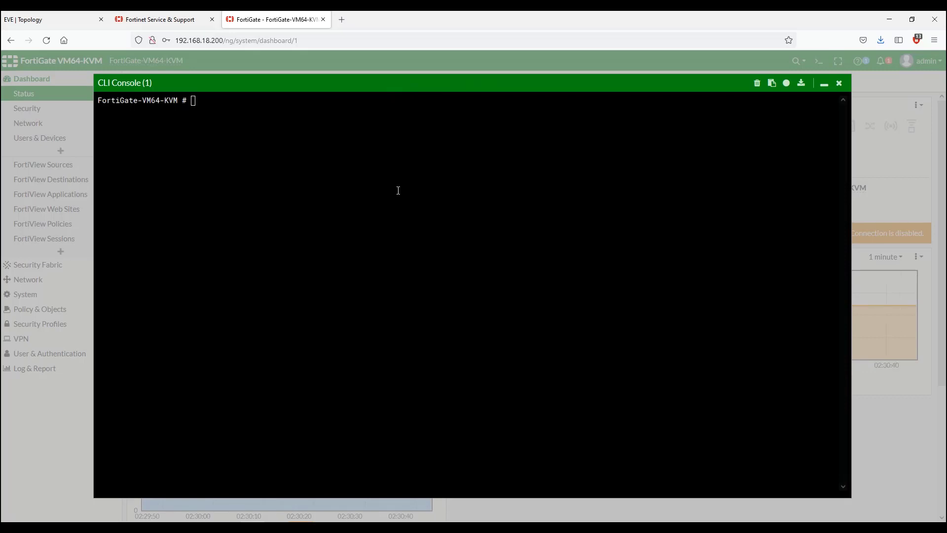
pyautogui.write('execute')
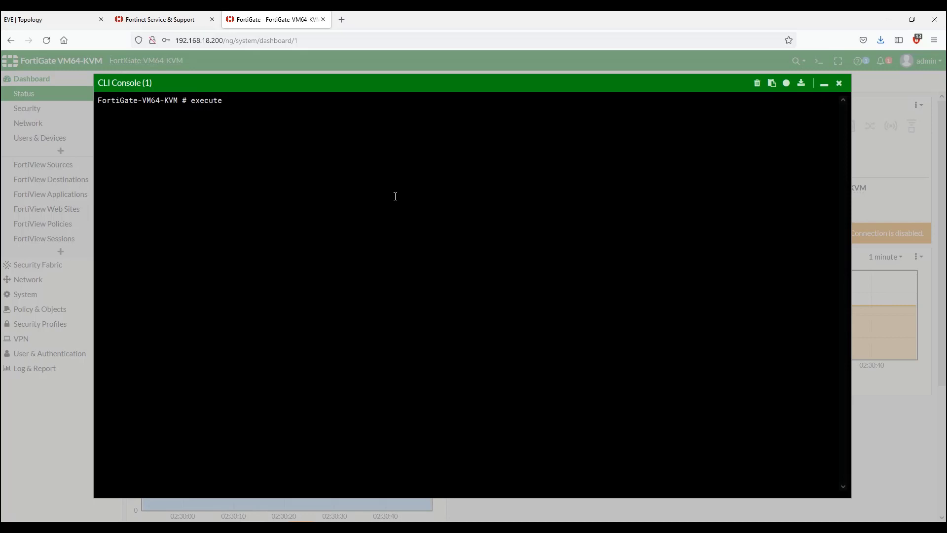
pyautogui.write(' ping ')
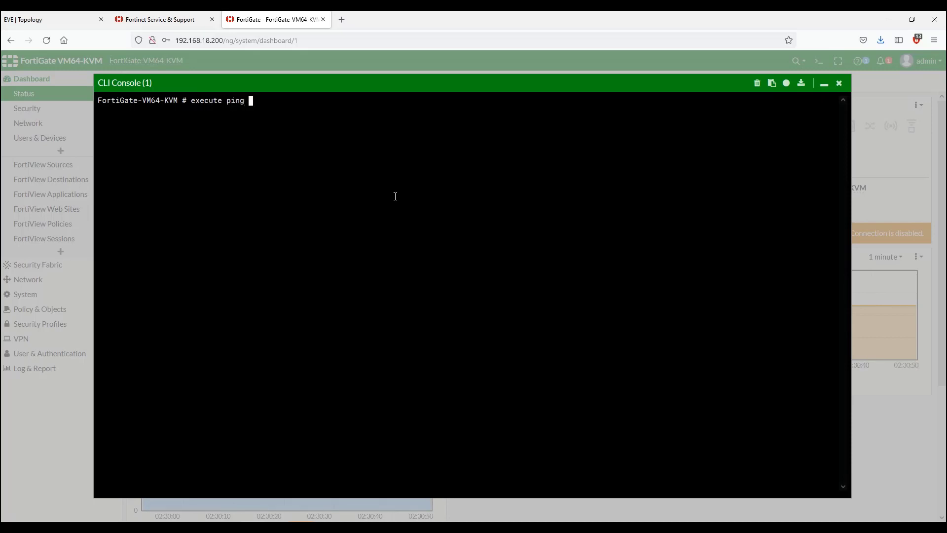
pyautogui.write('192.168.18.1')
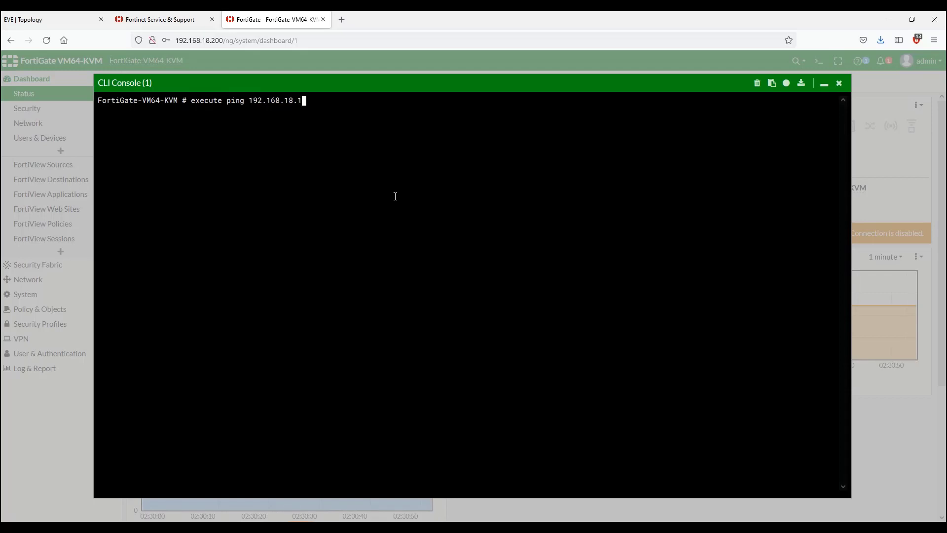
pyautogui.press('Return')
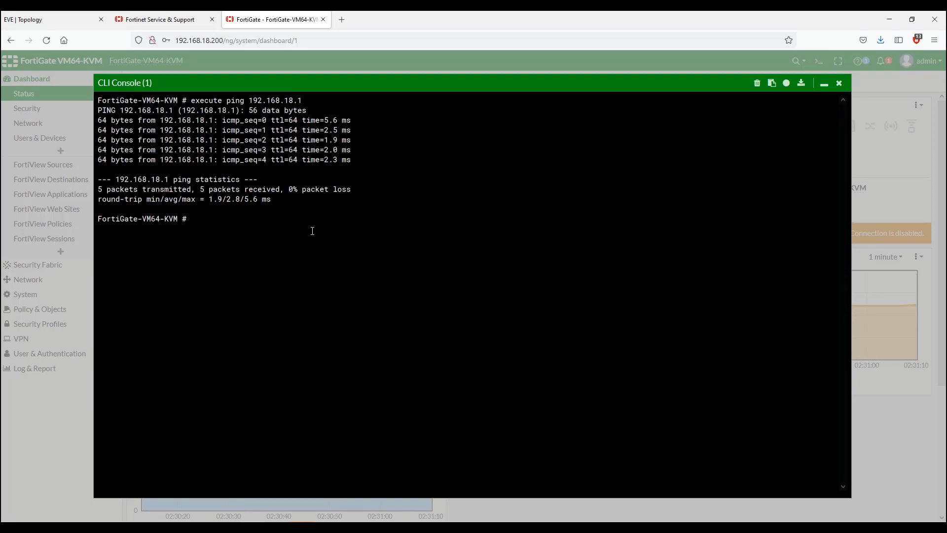
pyautogui.click(838, 83)
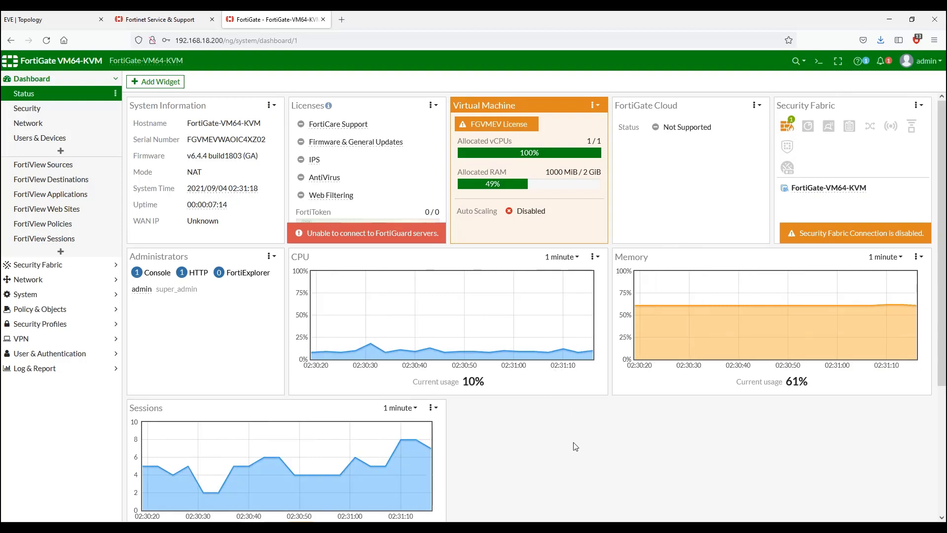
# Step: Glance at the Lab Setup slide, then return to the EVE | Topology tab
pyautogui.moveTo(471, 528)
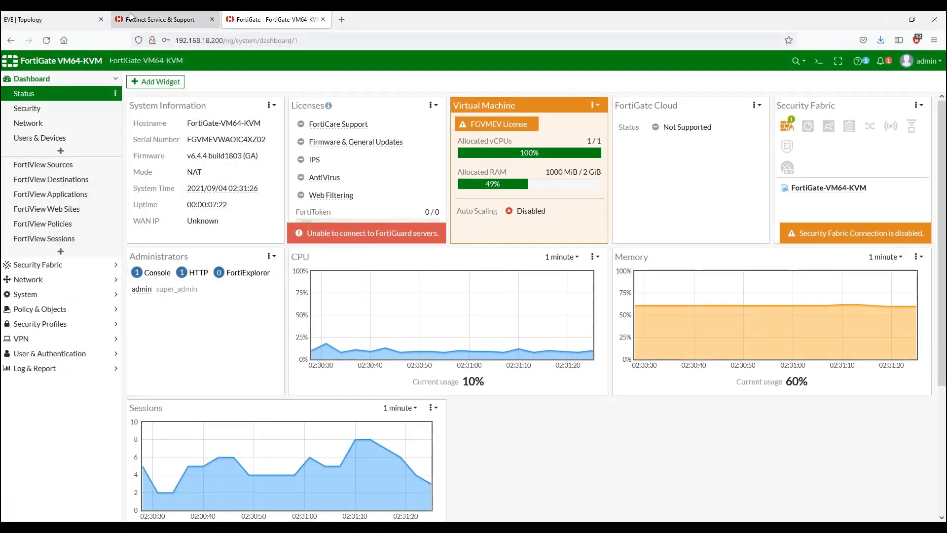
pyautogui.click(72, 16)
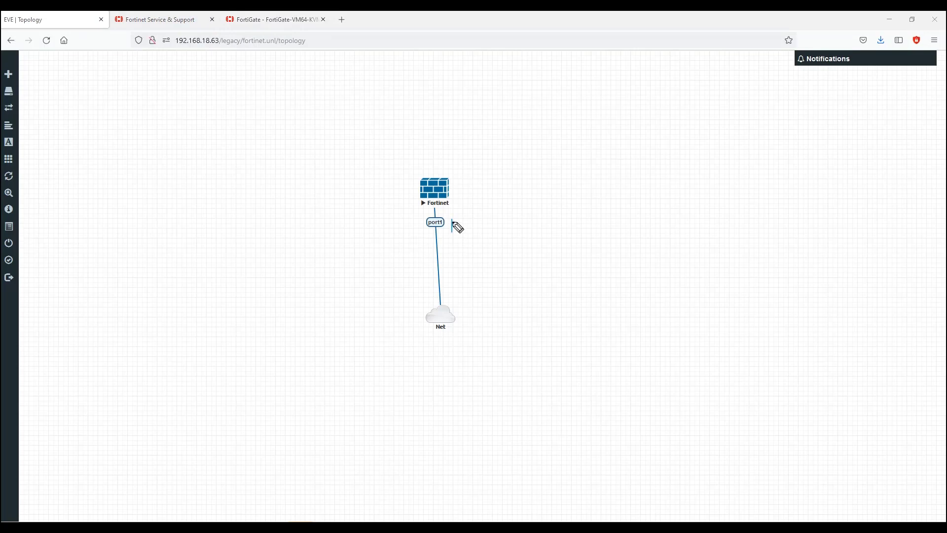
pyautogui.moveTo(458, 227)
pyautogui.mouseDown()
pyautogui.moveTo(467, 220)
pyautogui.moveTo(481, 230)
pyautogui.mouseUp()
pyautogui.moveTo(419, 187); pyautogui.dragTo(310, 182)
pyautogui.moveTo(371, 166)
pyautogui.mouseDown()
pyautogui.moveTo(379, 174)
pyautogui.moveTo(396, 163)
pyautogui.mouseUp()
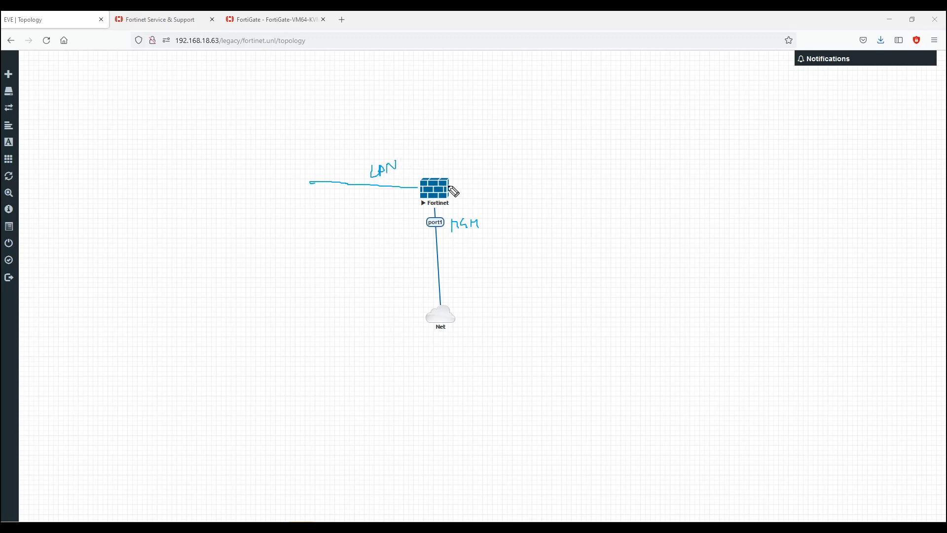
pyautogui.moveTo(450, 187)
pyautogui.mouseDown()
pyautogui.moveTo(551, 189)
pyautogui.moveTo(590, 210)
pyautogui.moveTo(623, 178)
pyautogui.moveTo(578, 166)
pyautogui.moveTo(546, 178)
pyautogui.mouseUp()
pyautogui.moveTo(556, 168)
pyautogui.mouseDown()
pyautogui.moveTo(551, 178)
pyautogui.moveTo(562, 174)
pyautogui.mouseUp()
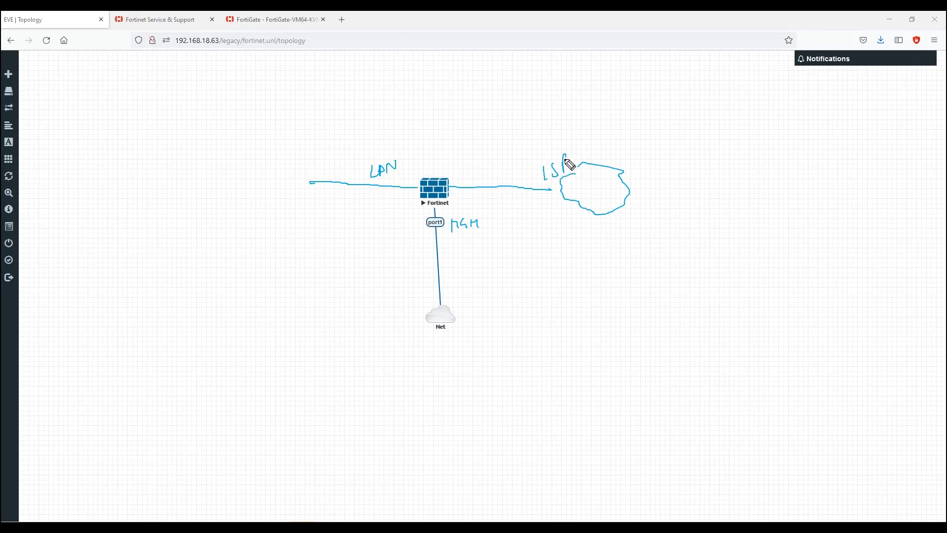
pyautogui.moveTo(430, 173)
pyautogui.mouseDown()
pyautogui.moveTo(428, 122)
pyautogui.moveTo(434, 143)
pyautogui.moveTo(450, 121)
pyautogui.moveTo(453, 133)
pyautogui.mouseUp()
pyautogui.moveTo(458, 122)
pyautogui.mouseDown()
pyautogui.moveTo(472, 119)
pyautogui.moveTo(434, 143)
pyautogui.moveTo(450, 116)
pyautogui.mouseUp()
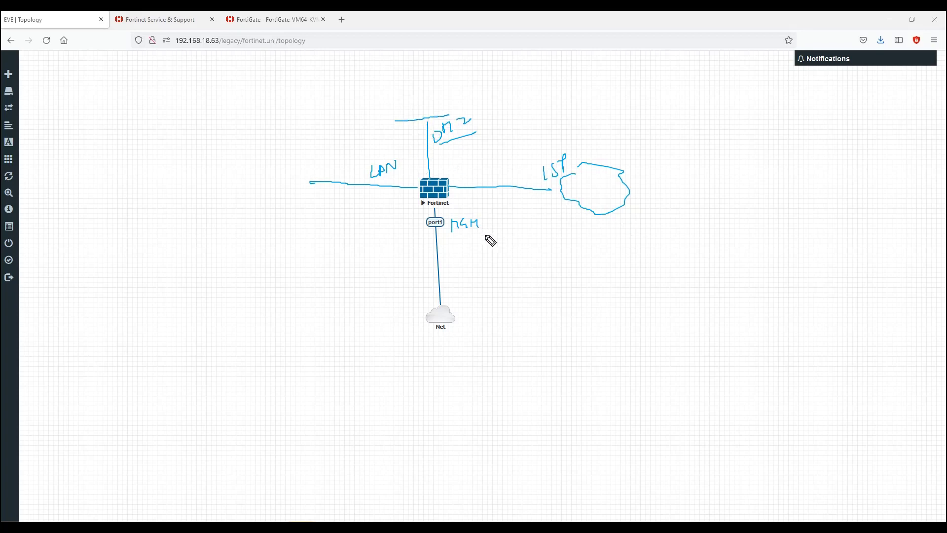
pyautogui.press('e')
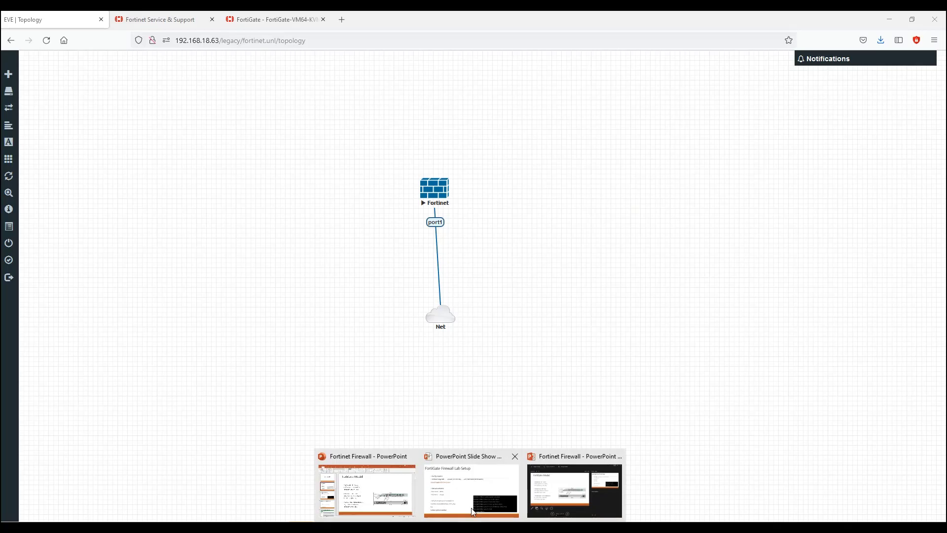
# Step: Advance the slide show to the FortiGate Model slide and underline the 30 – 90 series
pyautogui.click(467, 494)
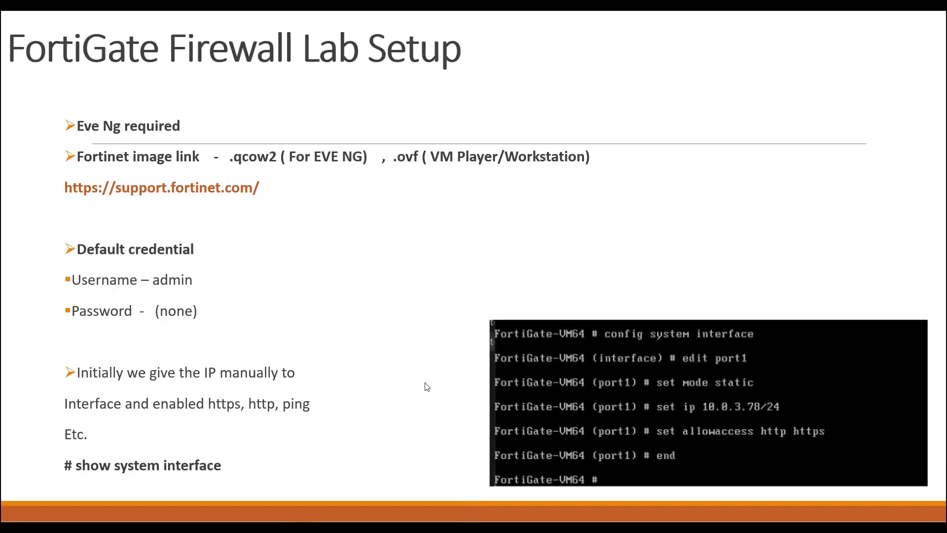
pyautogui.press('Left')
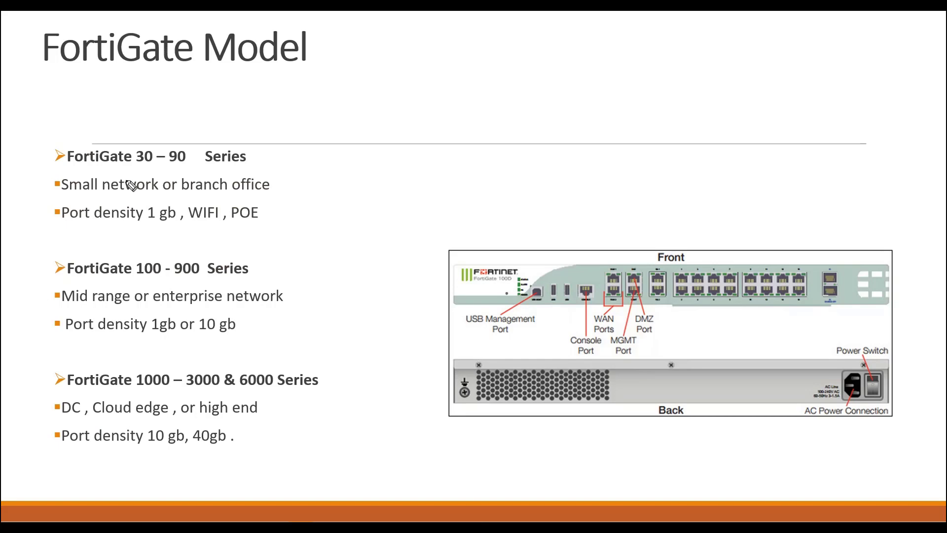
pyautogui.moveTo(139, 169); pyautogui.dragTo(185, 166)
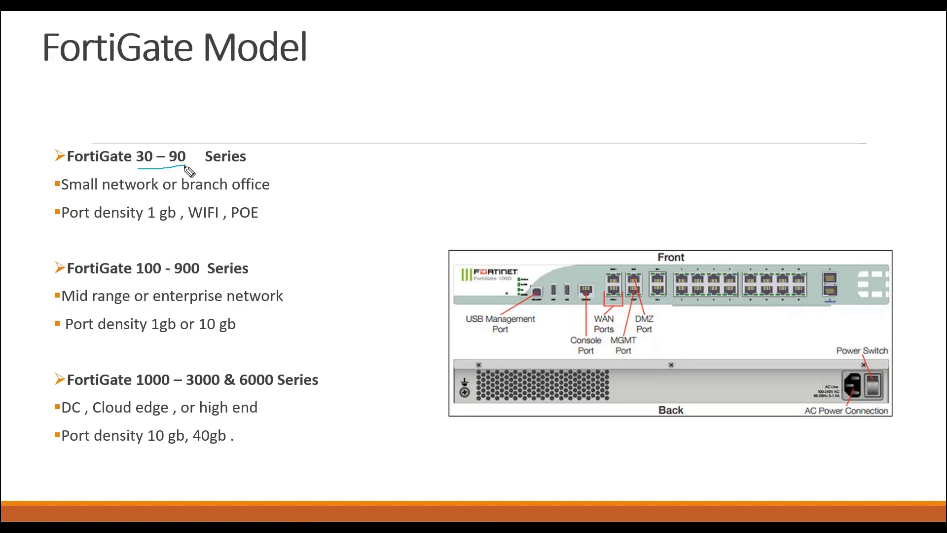